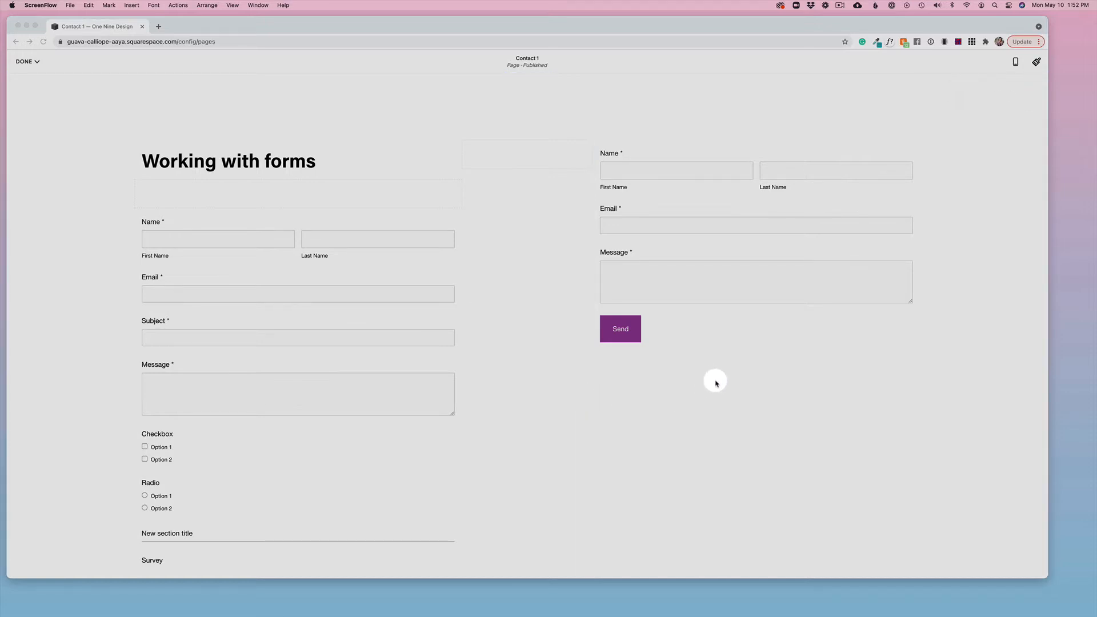
Step: Add a Social Links block directly below the contact form with the Send button
{"action": "left_click", "coordinate": [713, 334]}
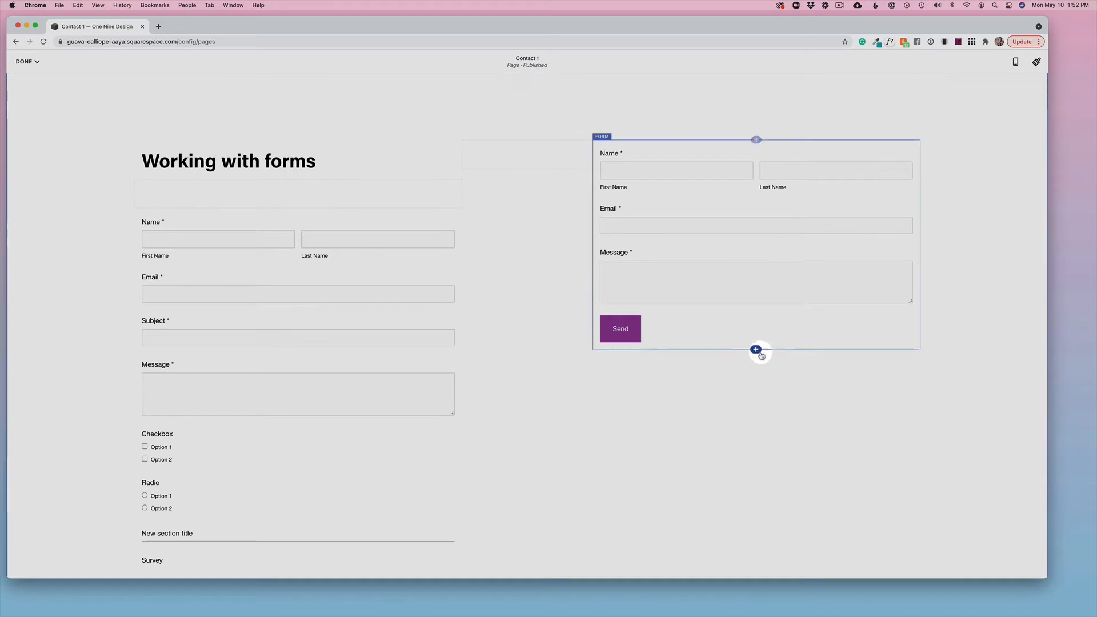
{"action": "left_click", "coordinate": [756, 349]}
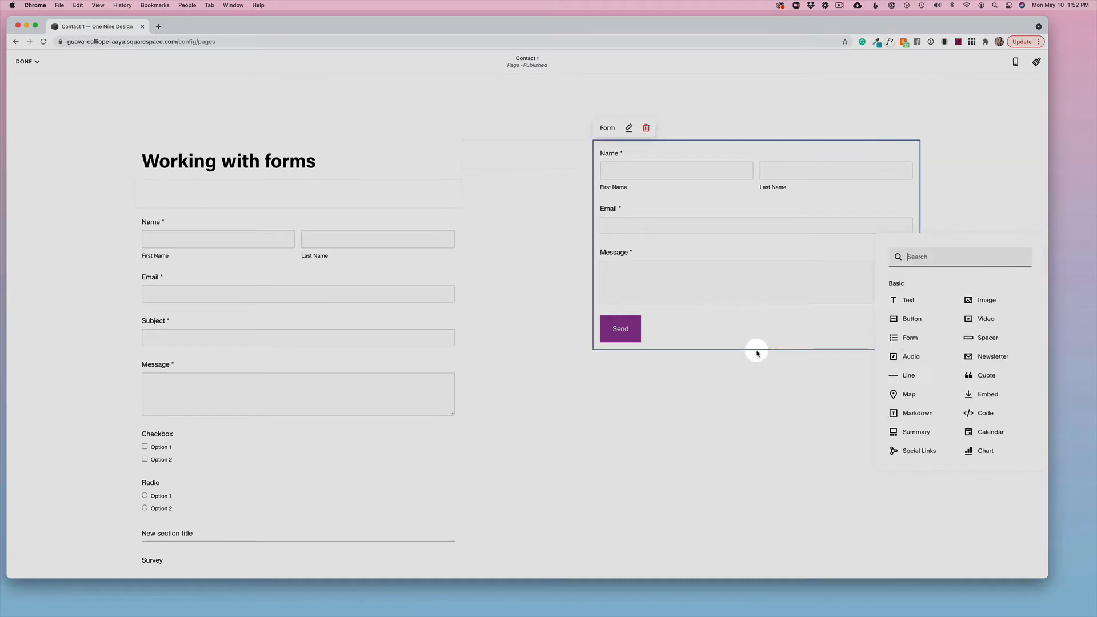
{"action": "scroll", "coordinate": [914, 410], "scroll_direction": "down", "scroll_amount": 1}
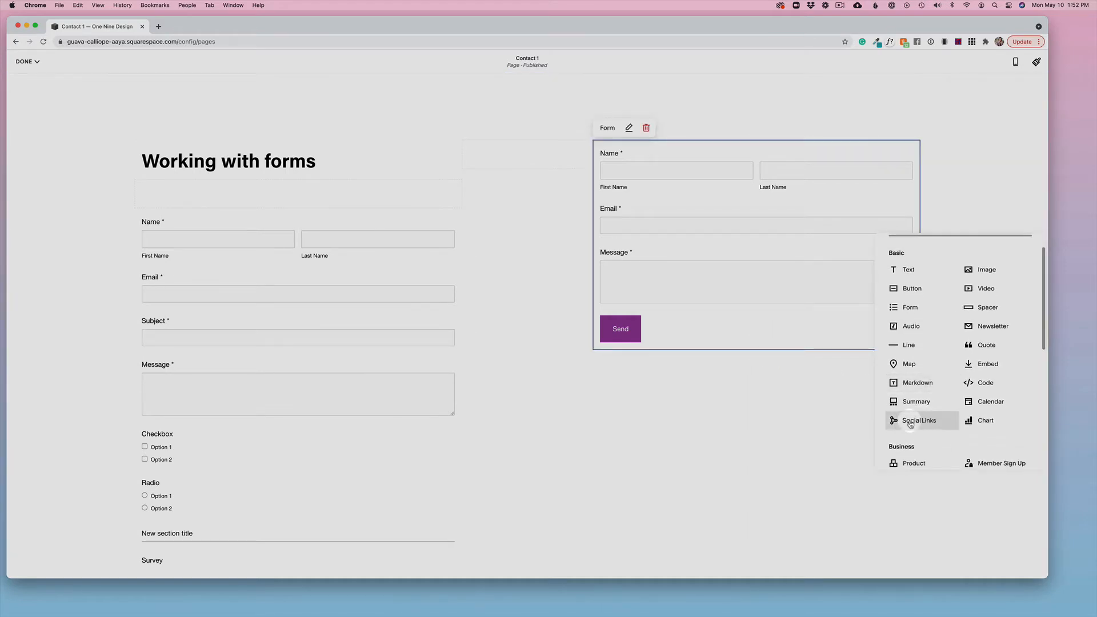
{"action": "left_click", "coordinate": [911, 423]}
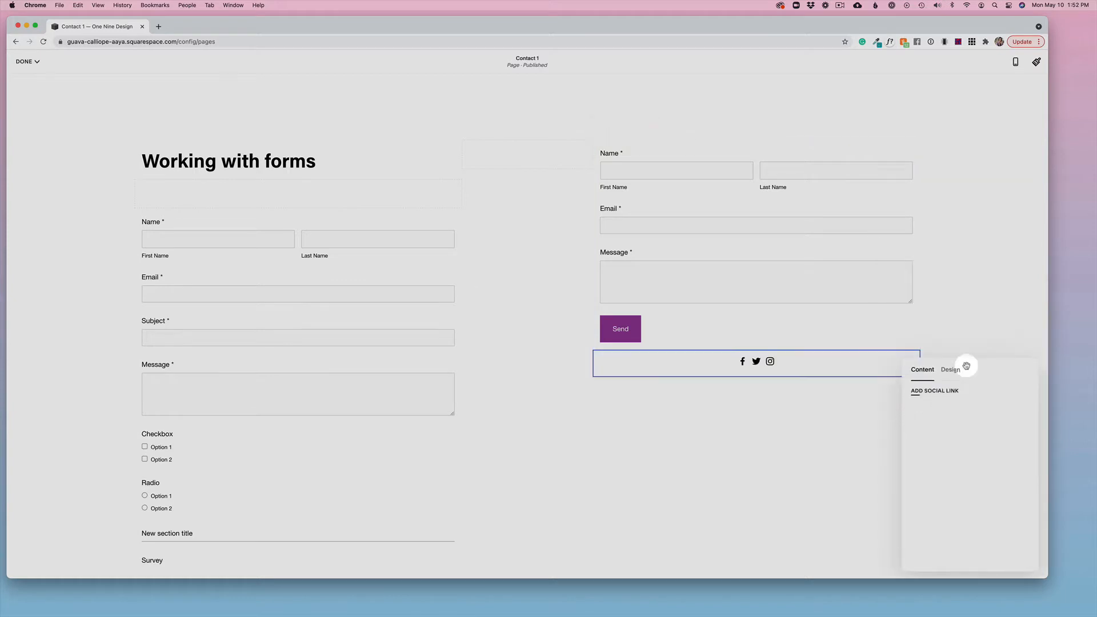
{"action": "left_click_drag", "start_coordinate": [971, 364], "coordinate": [476, 247]}
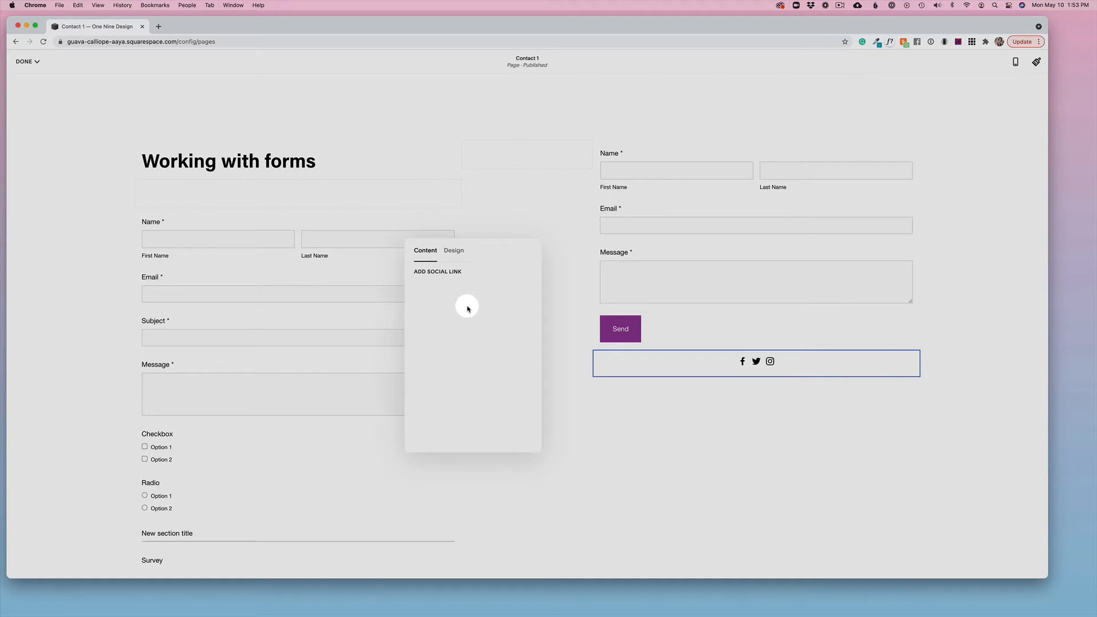
{"action": "left_click", "coordinate": [436, 272]}
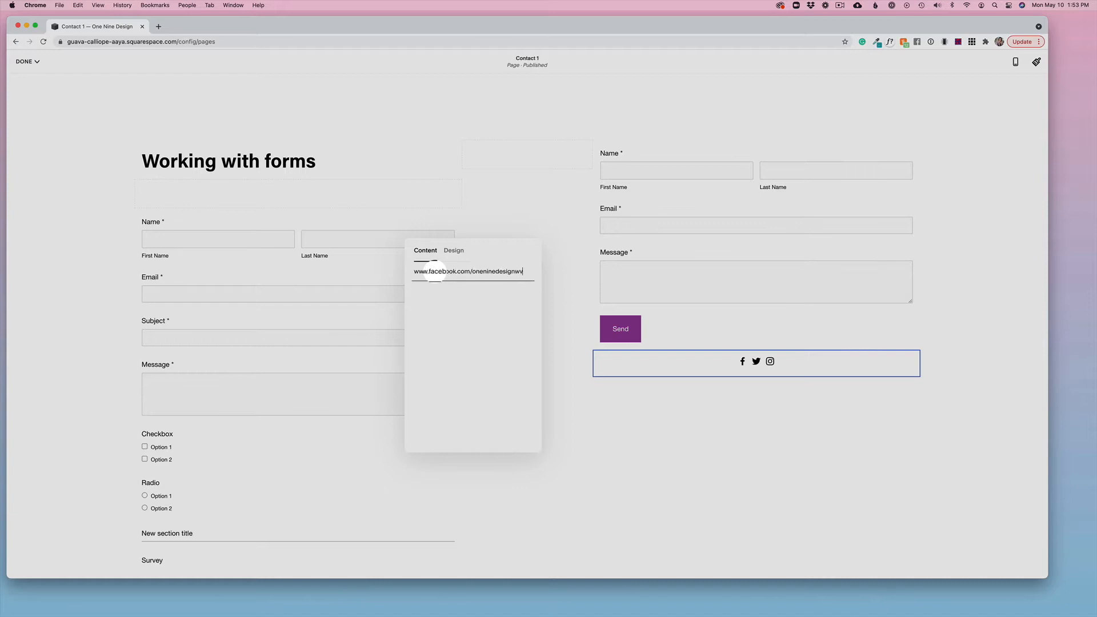
{"action": "key", "text": "Return"}
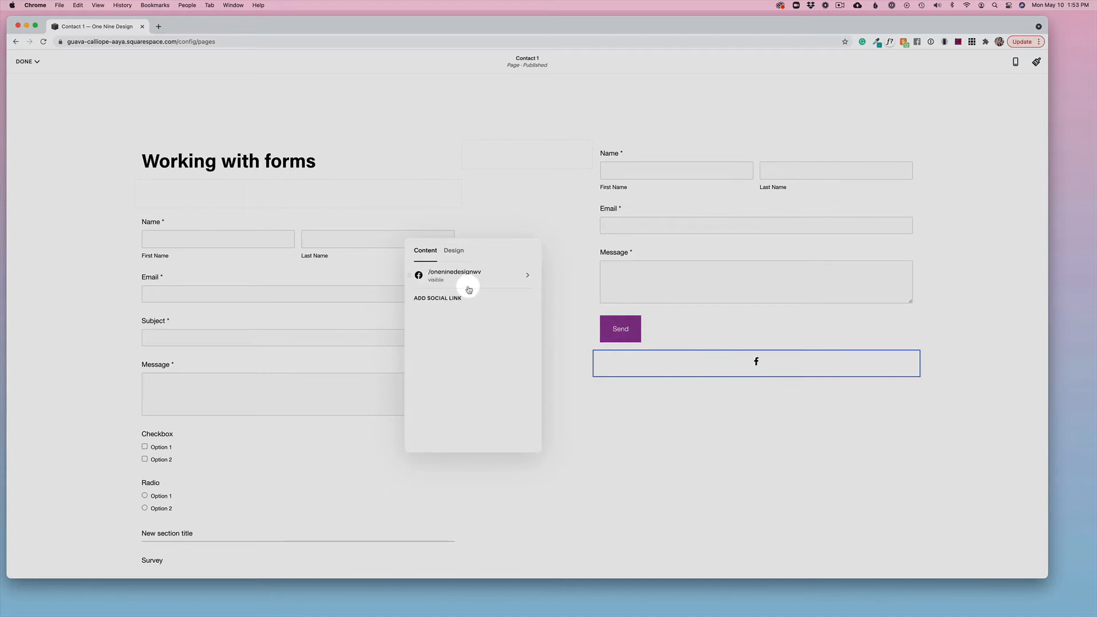
{"action": "left_click", "coordinate": [441, 298]}
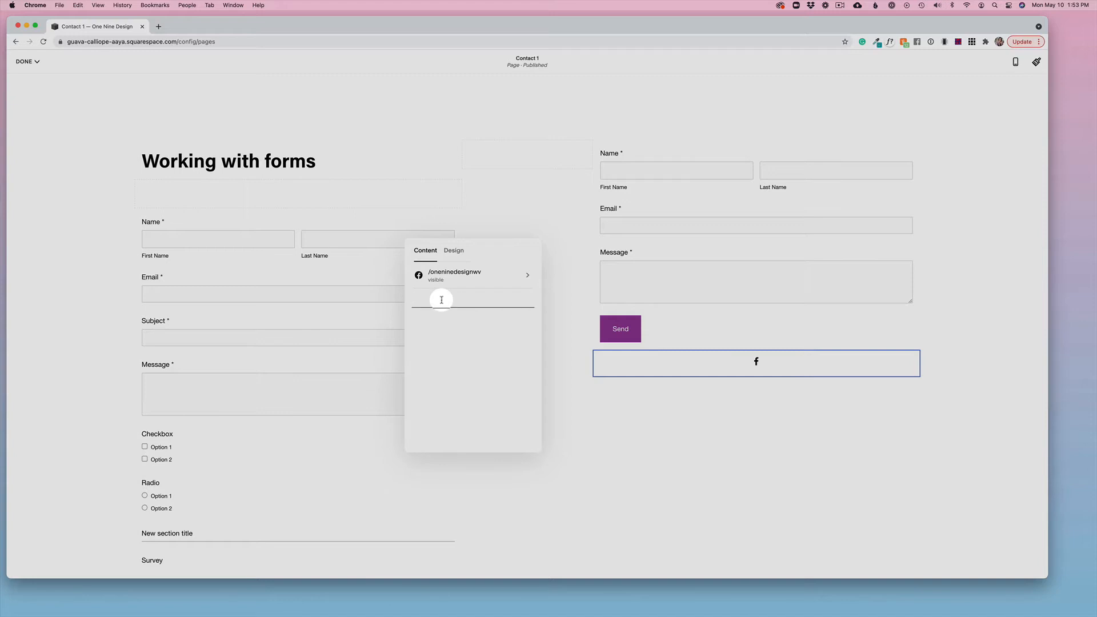
{"action": "type", "text": "www.instagram.com/andreashirey"}
{"action": "key", "text": "Return"}
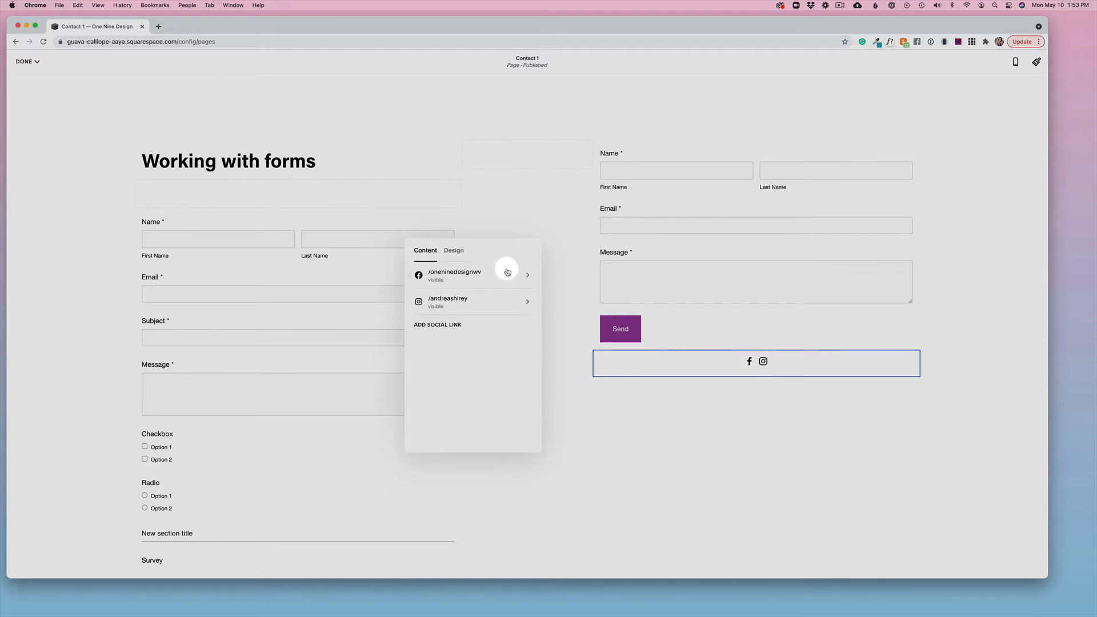
Step: Style the social icons with a solid square border, left alignment and size L, and save the page
{"action": "left_click", "coordinate": [459, 257]}
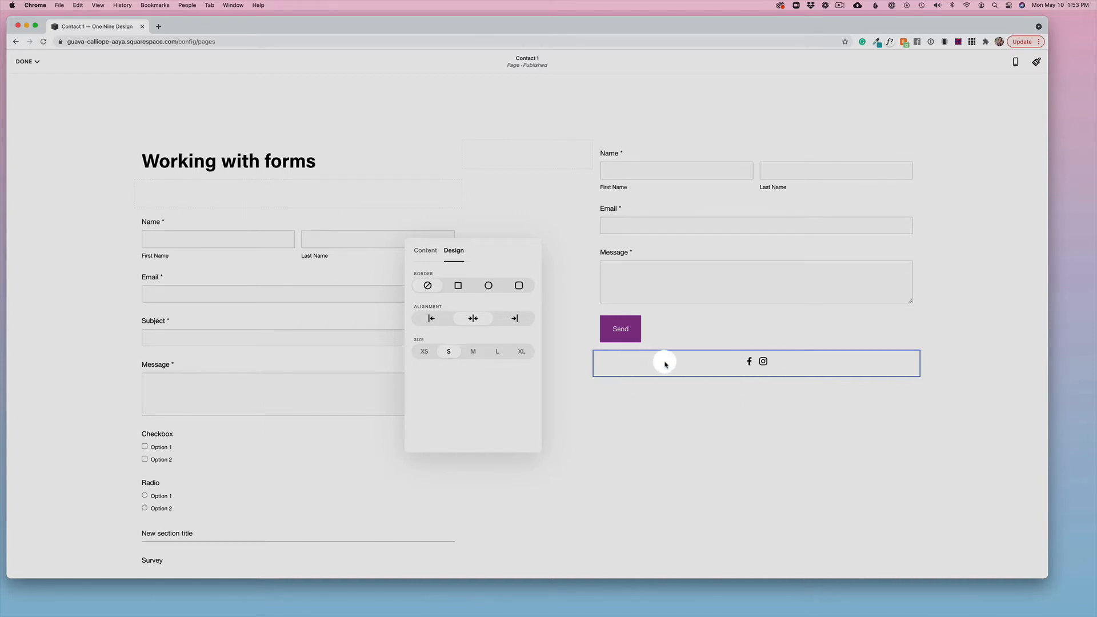
{"action": "left_click", "coordinate": [458, 287]}
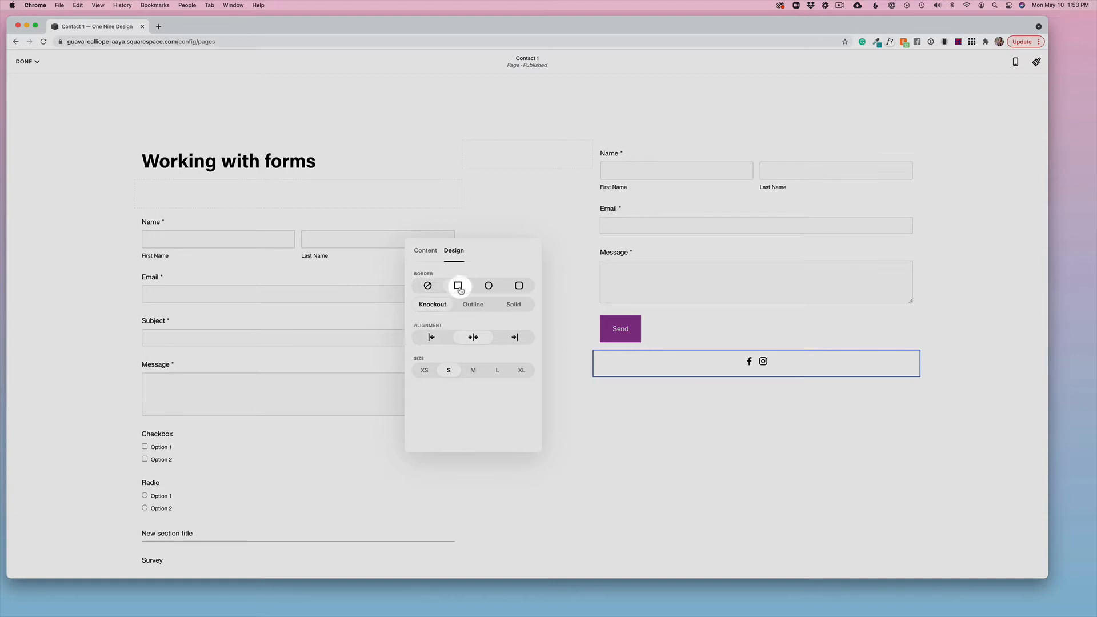
{"action": "left_click", "coordinate": [506, 304]}
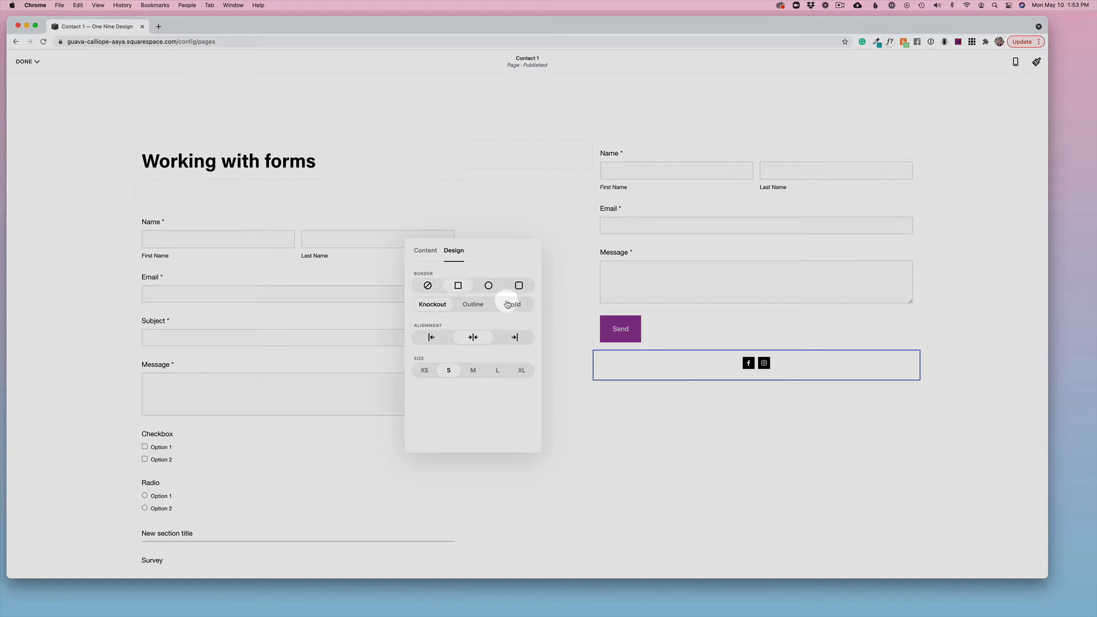
{"action": "left_click", "coordinate": [429, 338]}
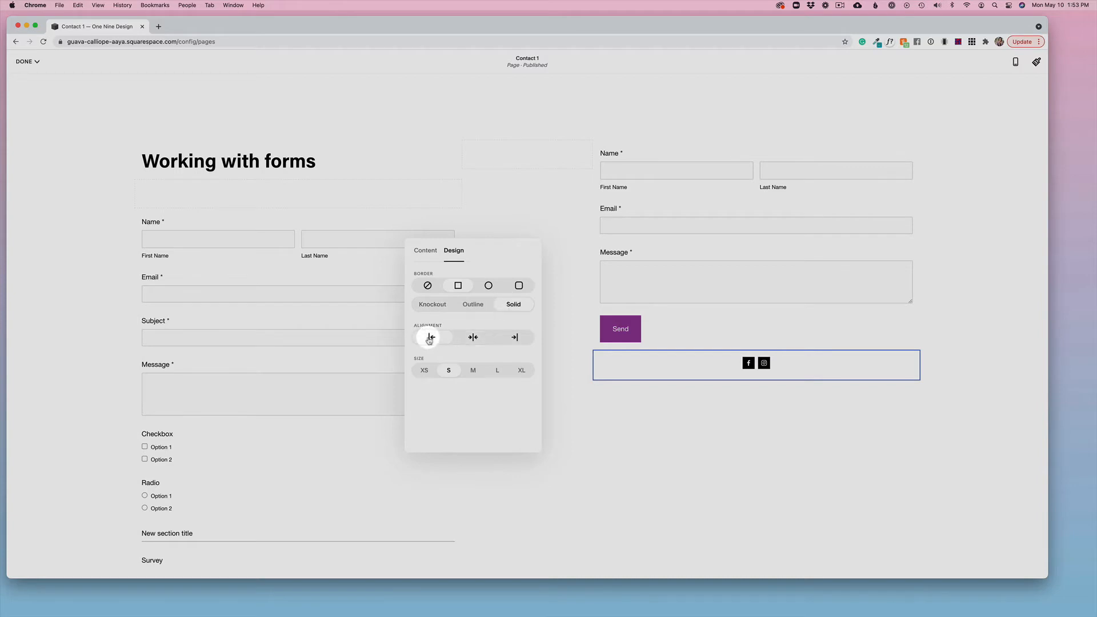
{"action": "left_click", "coordinate": [497, 372]}
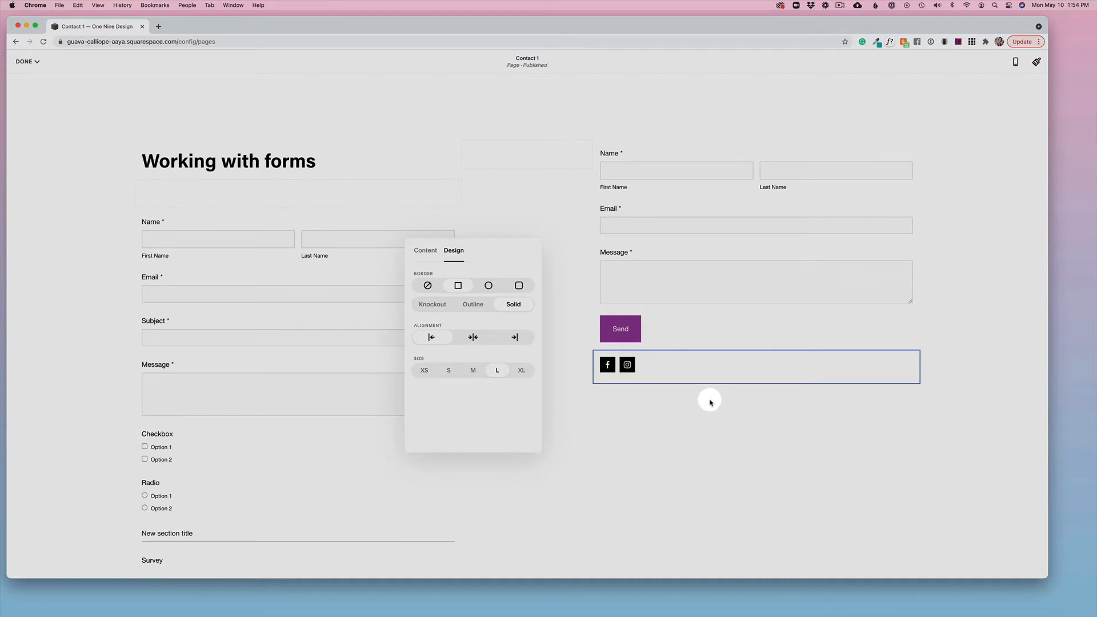
{"action": "left_click", "coordinate": [651, 418]}
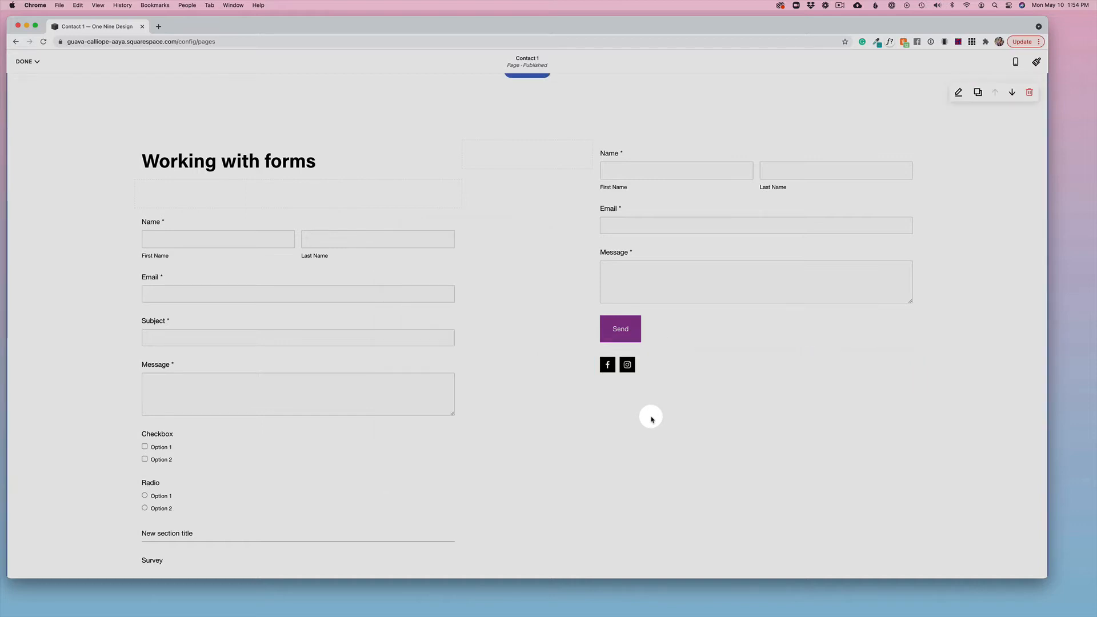
{"action": "left_click", "coordinate": [26, 61]}
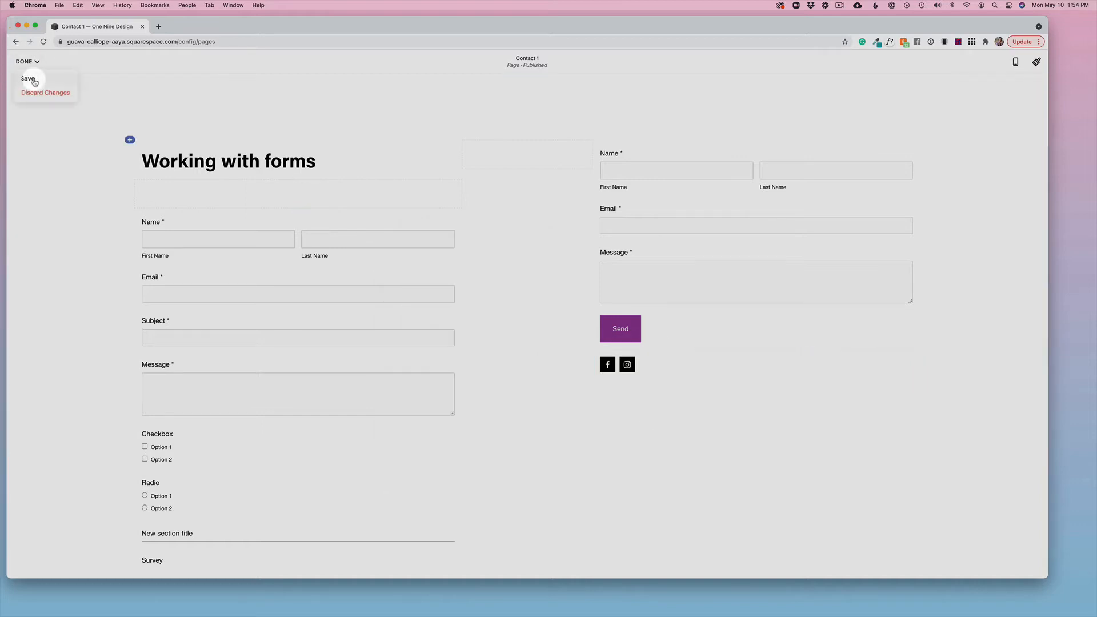
{"action": "left_click", "coordinate": [30, 76]}
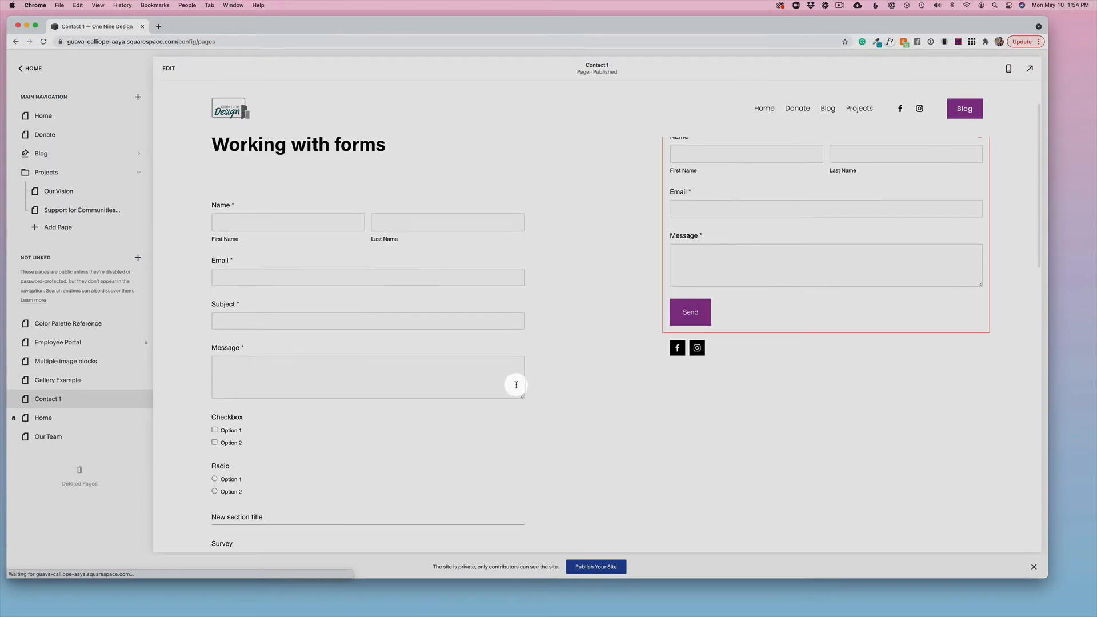
Step: Open the Contact 1 page's site footer for editing
{"action": "scroll", "coordinate": [516, 384], "scroll_direction": "down", "scroll_amount": 15}
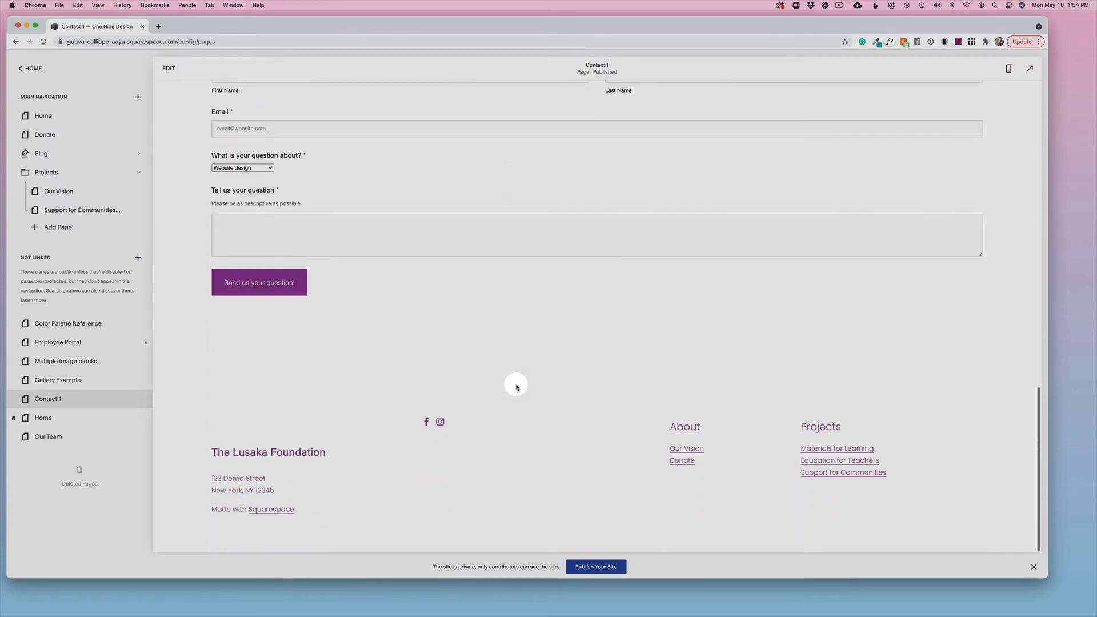
{"action": "left_click", "coordinate": [166, 69]}
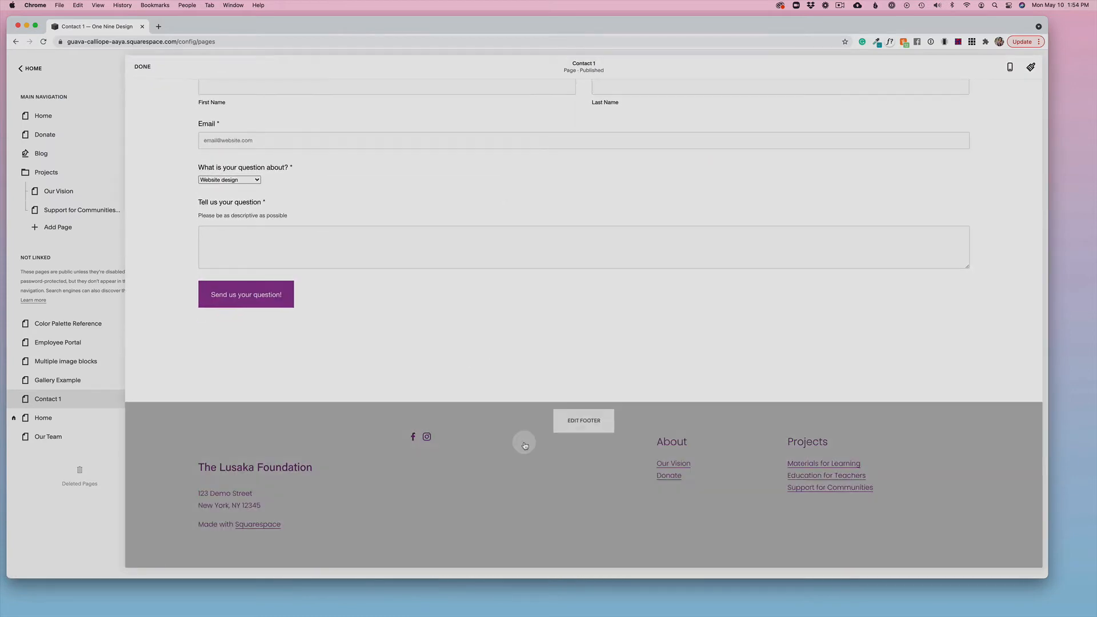
{"action": "scroll", "coordinate": [534, 450], "scroll_direction": "down", "scroll_amount": 5}
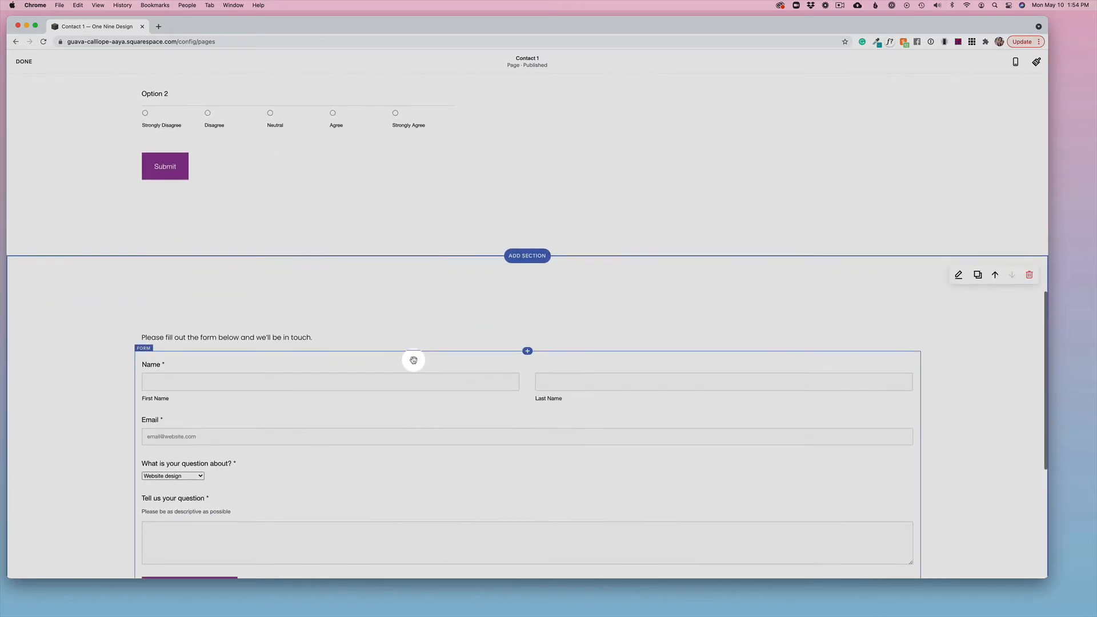
{"action": "scroll", "coordinate": [409, 396], "scroll_direction": "down", "scroll_amount": 5}
{"action": "mouse_move", "coordinate": [367, 443]}
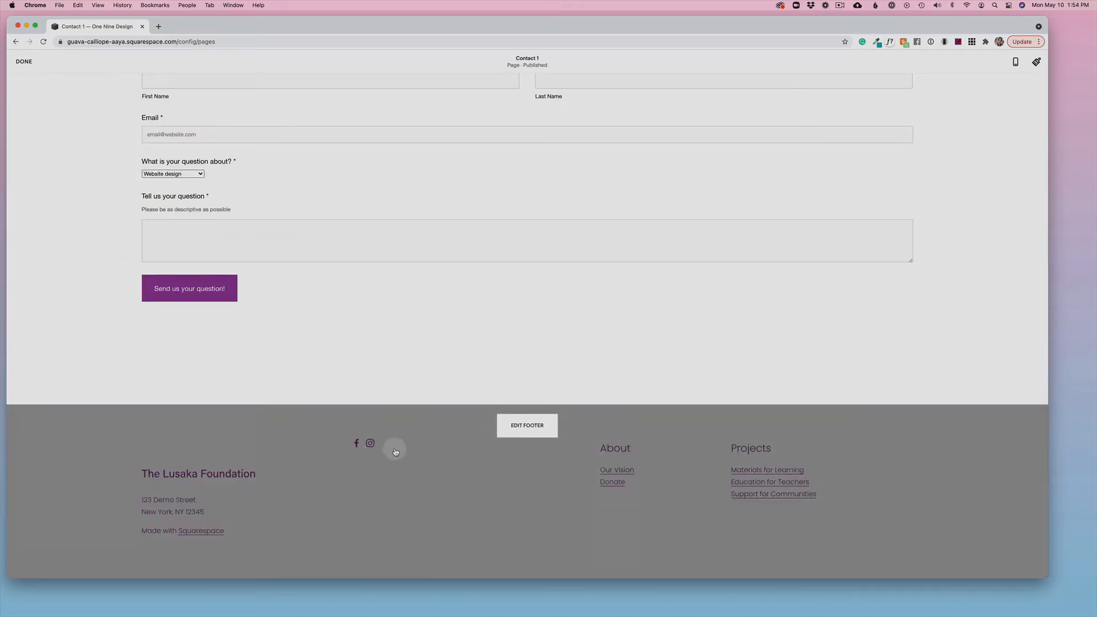
{"action": "left_click", "coordinate": [511, 427]}
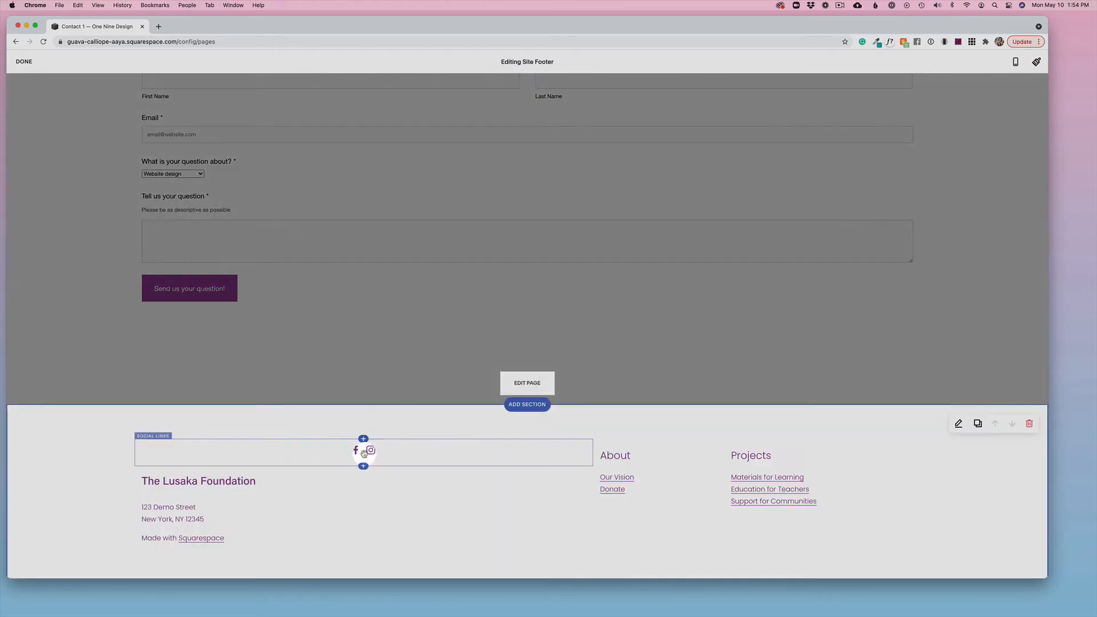
Step: Give the footer's social icons a circular border and set their size to L
{"action": "left_click", "coordinate": [418, 450]}
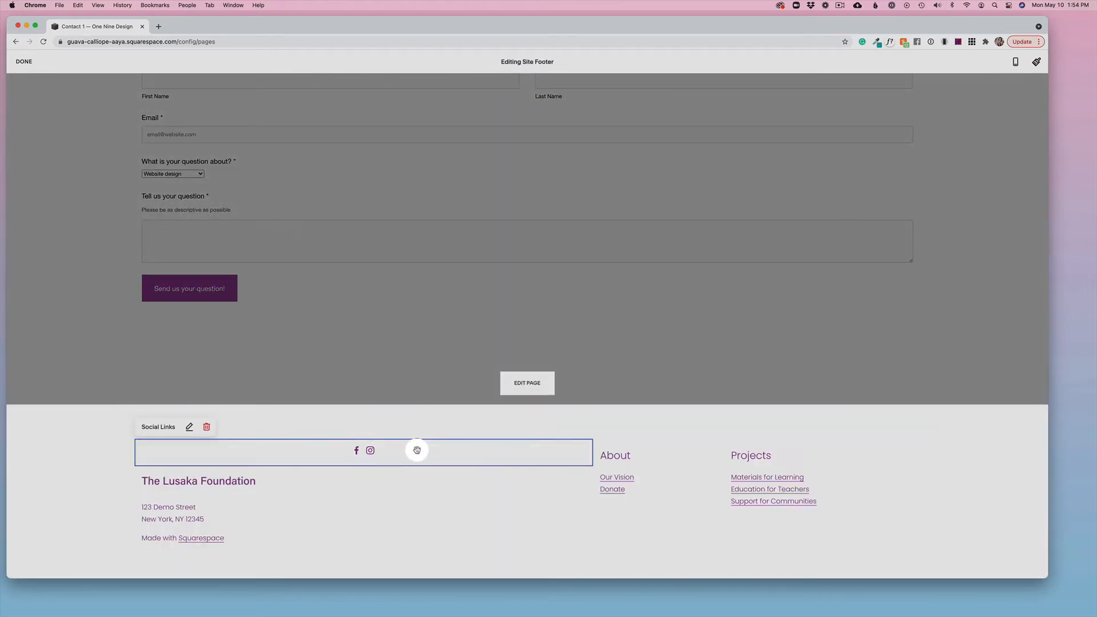
{"action": "left_click", "coordinate": [189, 428]}
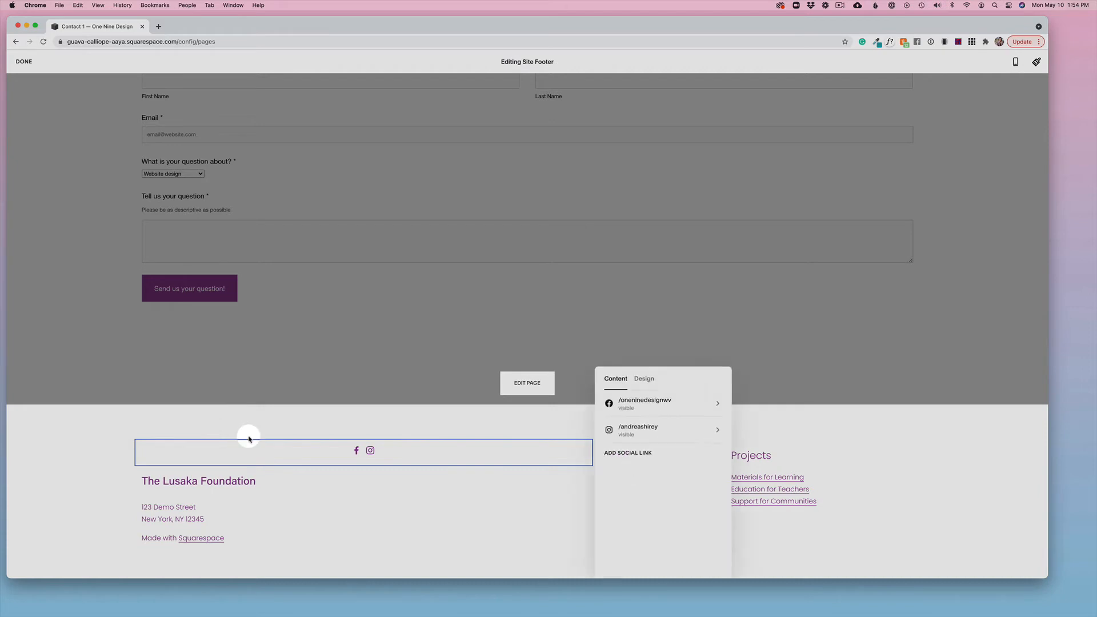
{"action": "left_click_drag", "start_coordinate": [688, 379], "coordinate": [470, 233]}
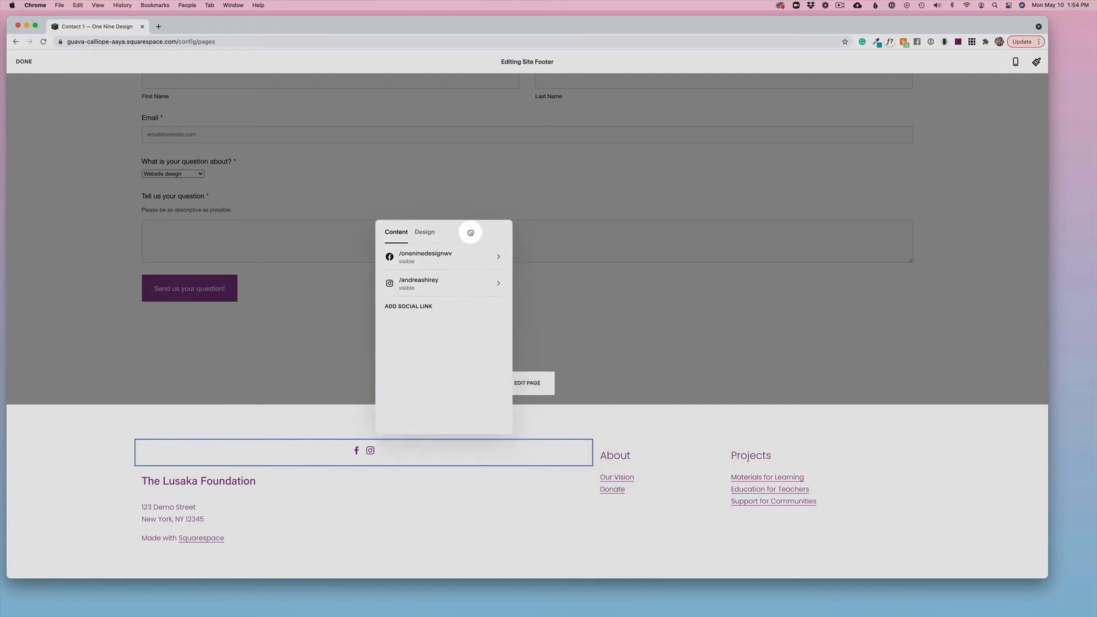
{"action": "left_click", "coordinate": [424, 232]}
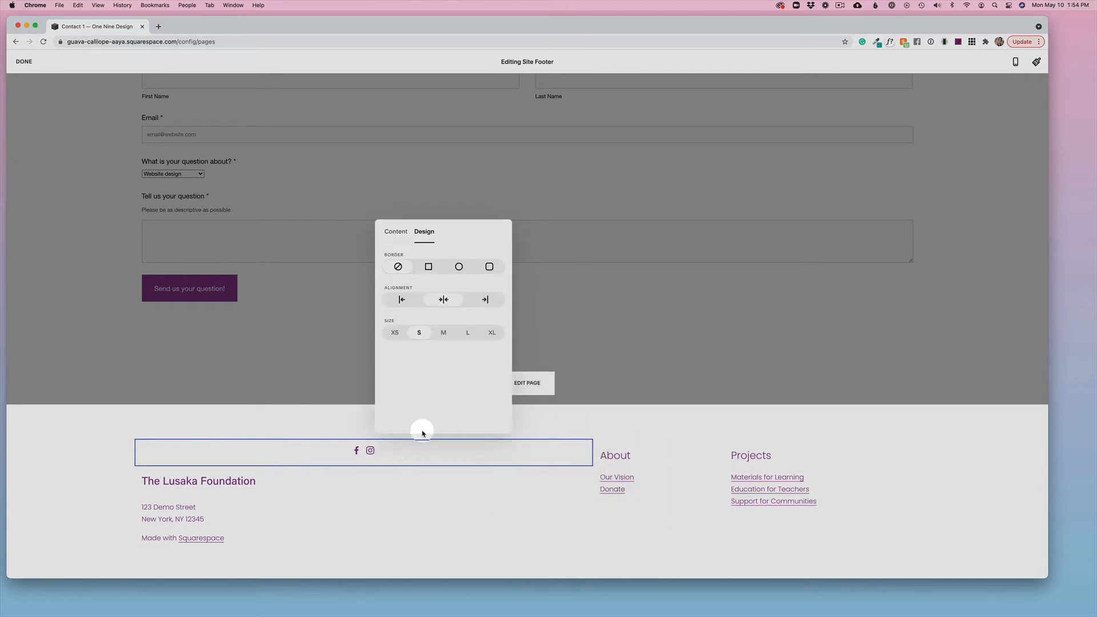
{"action": "left_click", "coordinate": [459, 267]}
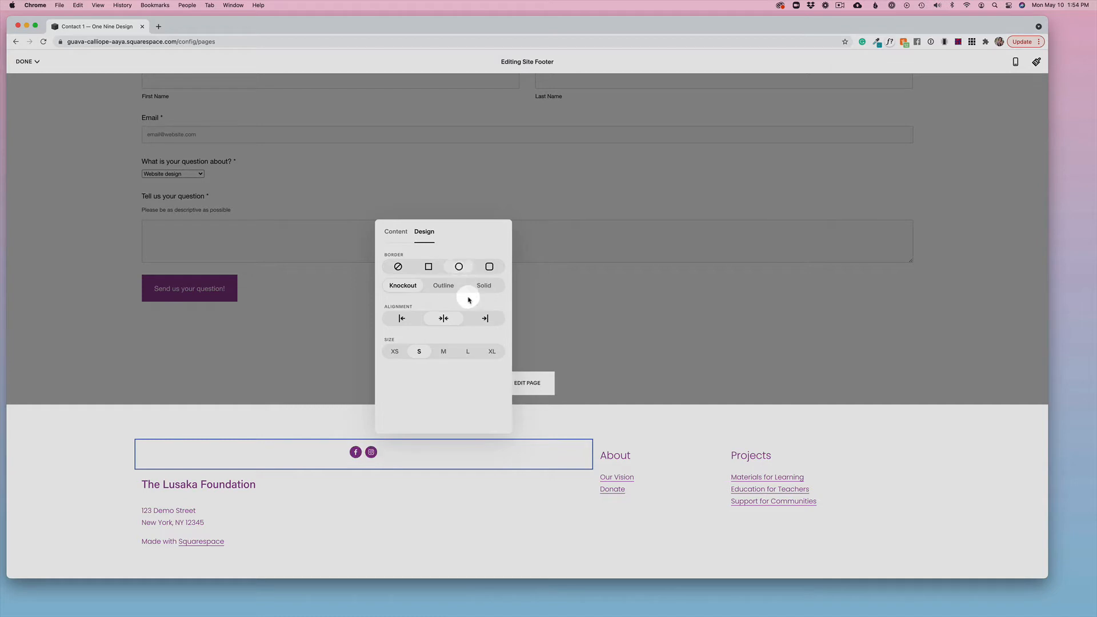
{"action": "left_click", "coordinate": [467, 352]}
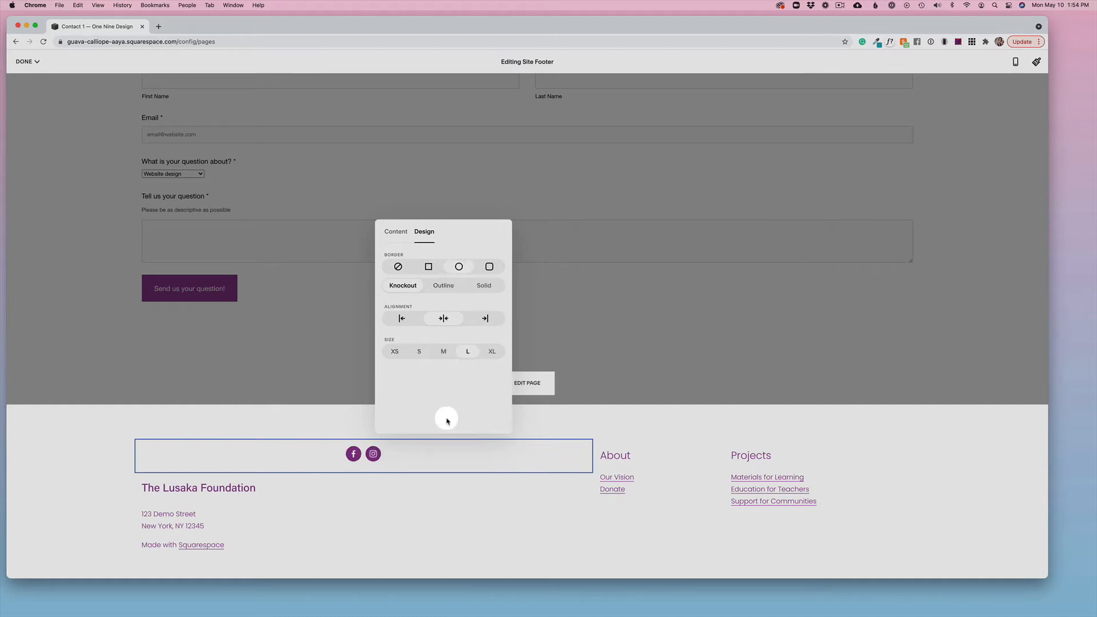
{"action": "left_click", "coordinate": [438, 512]}
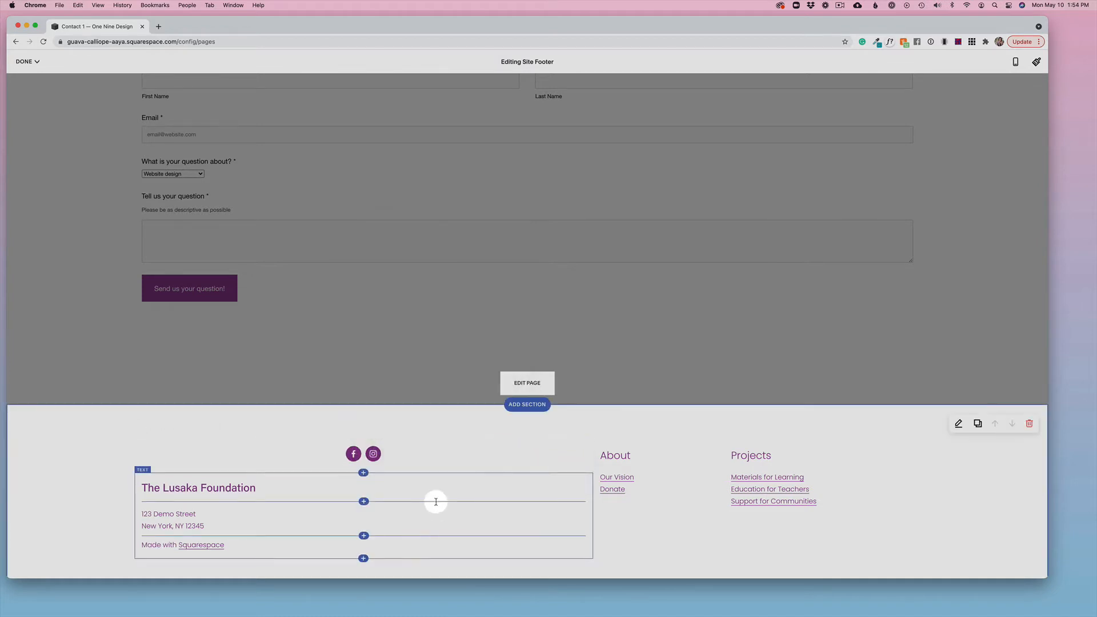
Step: Align the footer's social icons to the left
{"action": "left_click", "coordinate": [436, 446]}
{"action": "left_click", "coordinate": [191, 426]}
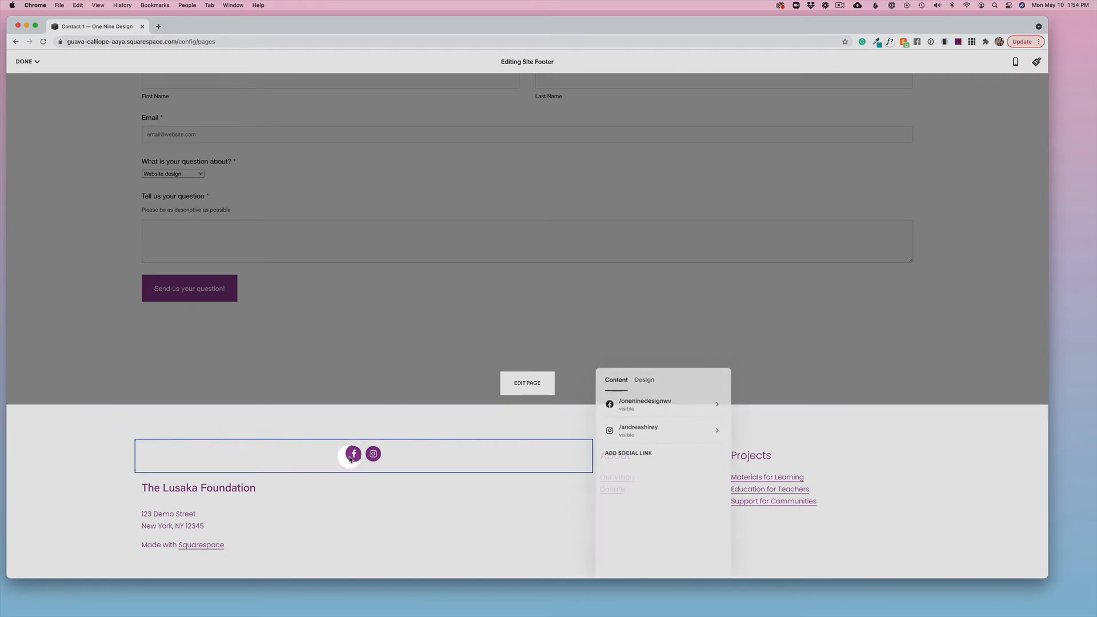
{"action": "left_click", "coordinate": [654, 385]}
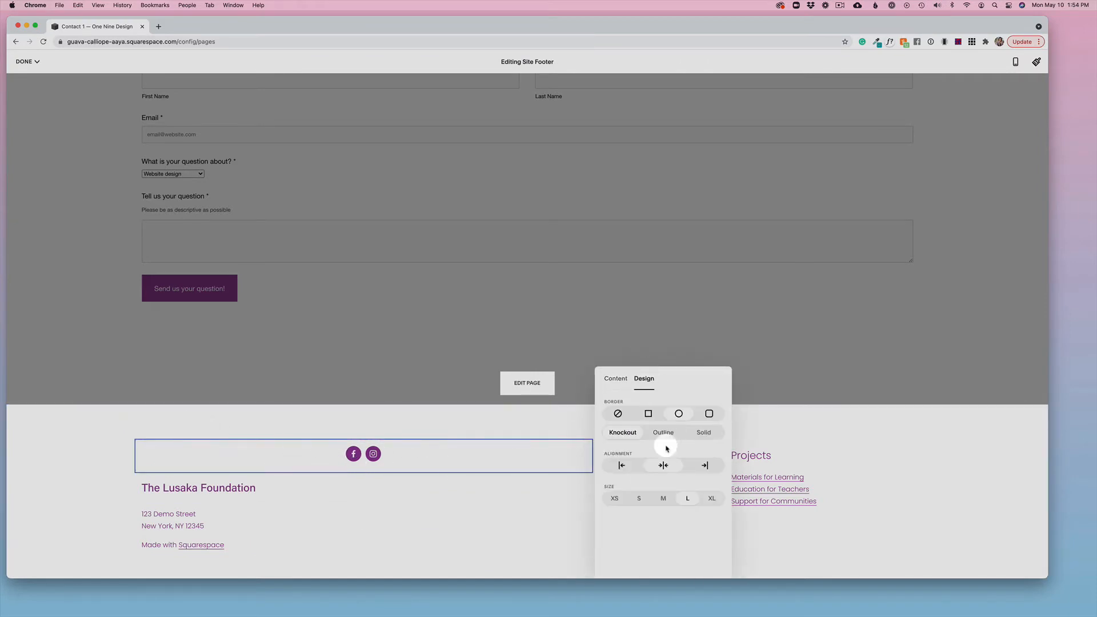
{"action": "left_click", "coordinate": [621, 465]}
{"action": "left_click", "coordinate": [416, 480]}
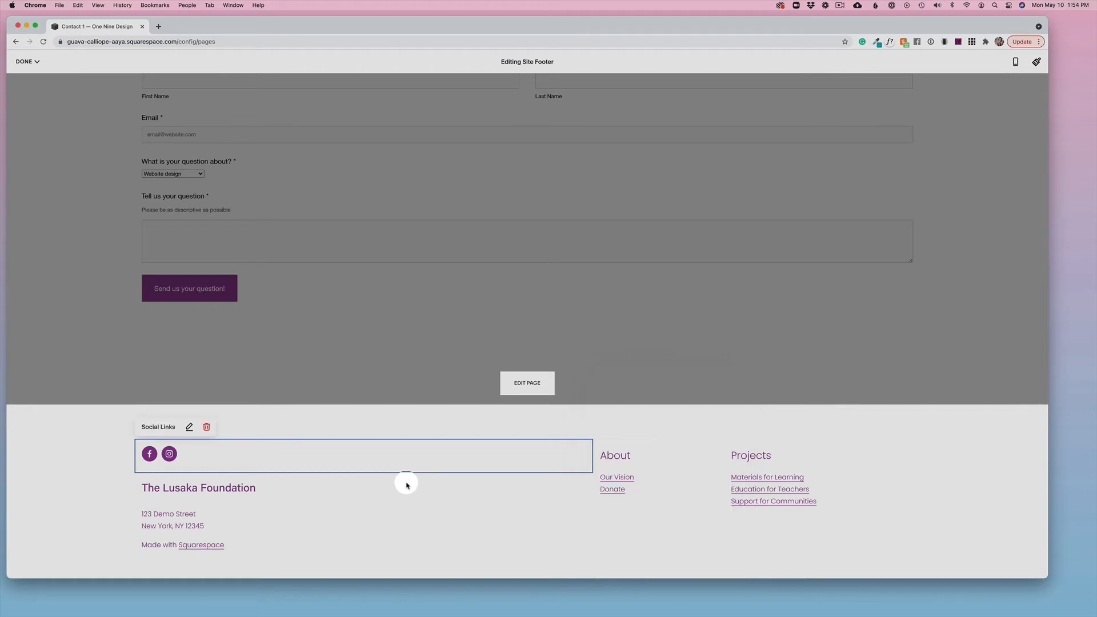
{"action": "left_click", "coordinate": [412, 482]}
{"action": "left_click", "coordinate": [196, 446]}
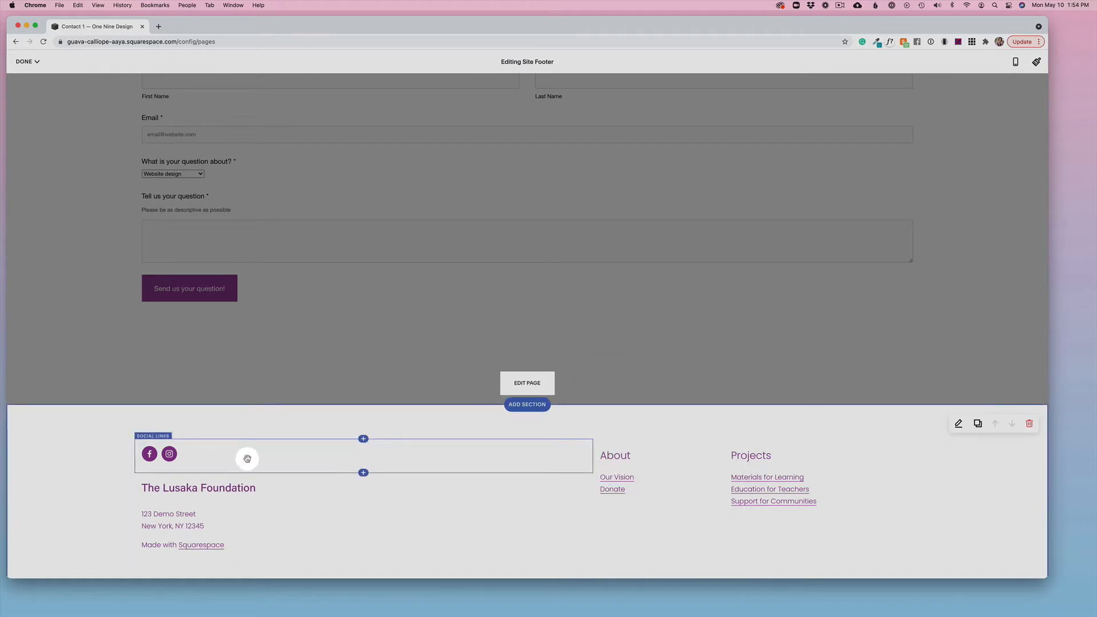
Step: Save the footer changes and return to the site's main menu
{"action": "scroll", "coordinate": [388, 343], "scroll_direction": "up", "scroll_amount": 5}
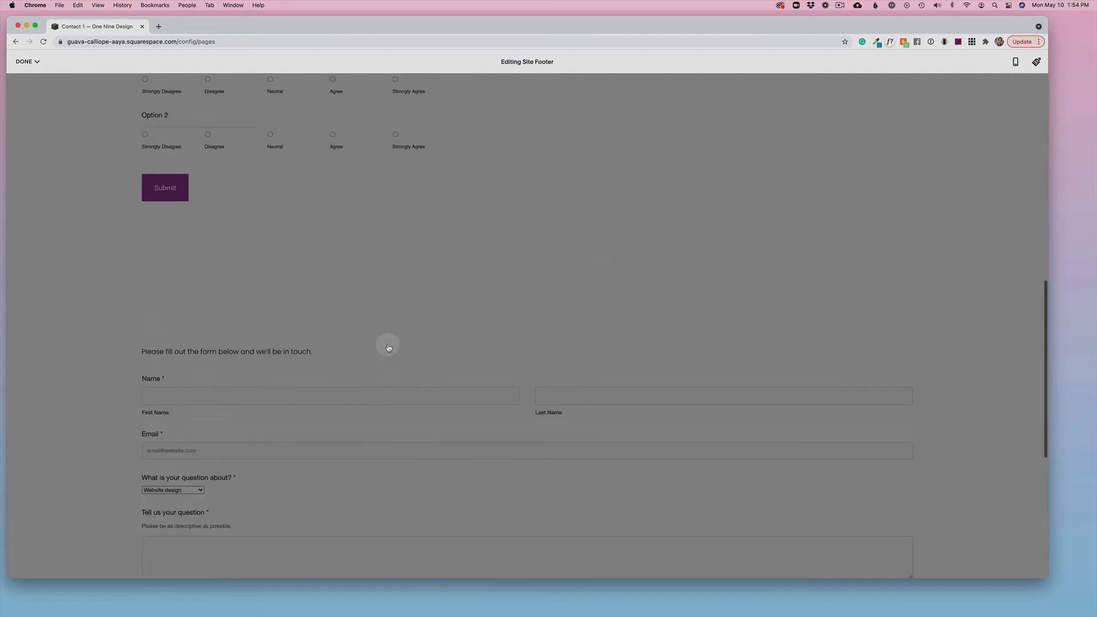
{"action": "scroll", "coordinate": [389, 346], "scroll_direction": "up", "scroll_amount": 10}
{"action": "left_click", "coordinate": [27, 77]}
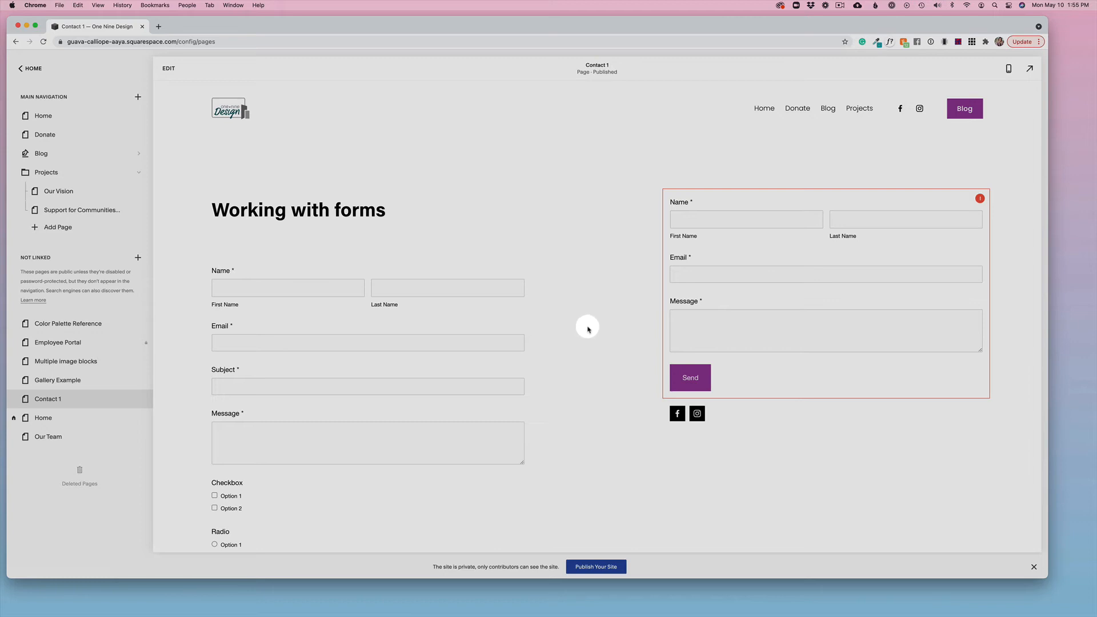
{"action": "left_click", "coordinate": [33, 70]}
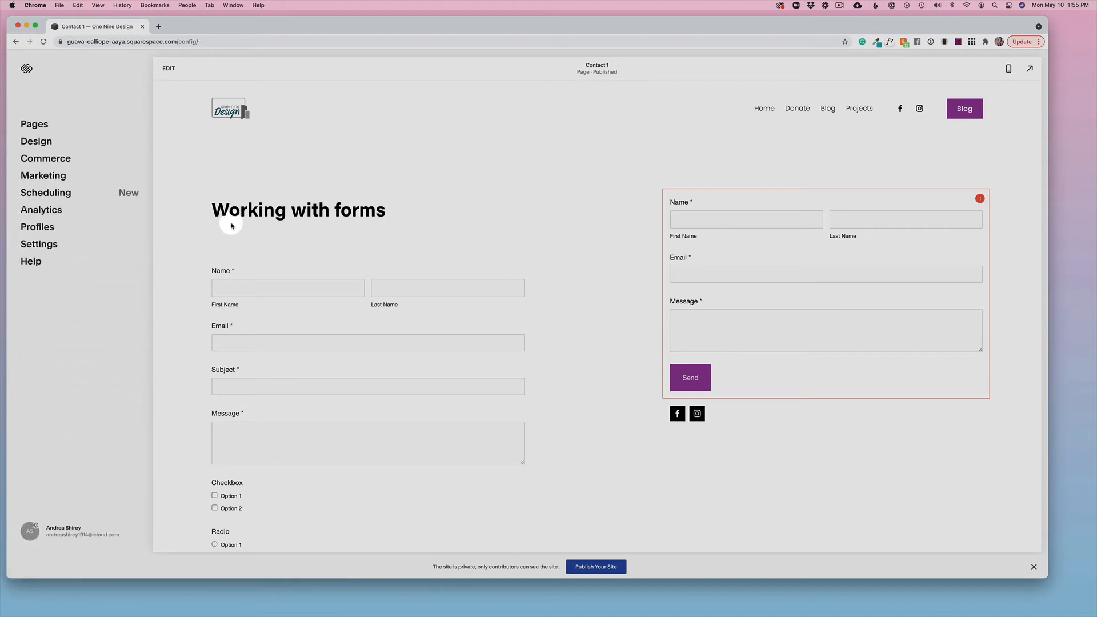
Step: Connect a Pinterest account in the site's Connected Accounts settings and authorize Squarespace to access it
{"action": "left_click", "coordinate": [55, 243]}
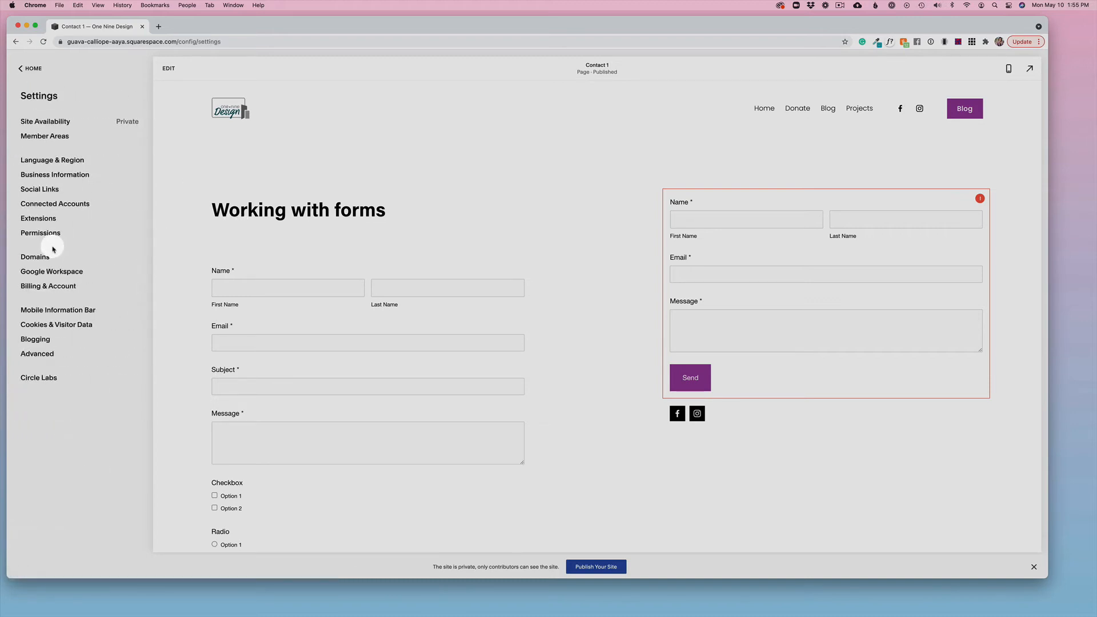
{"action": "left_click", "coordinate": [86, 206]}
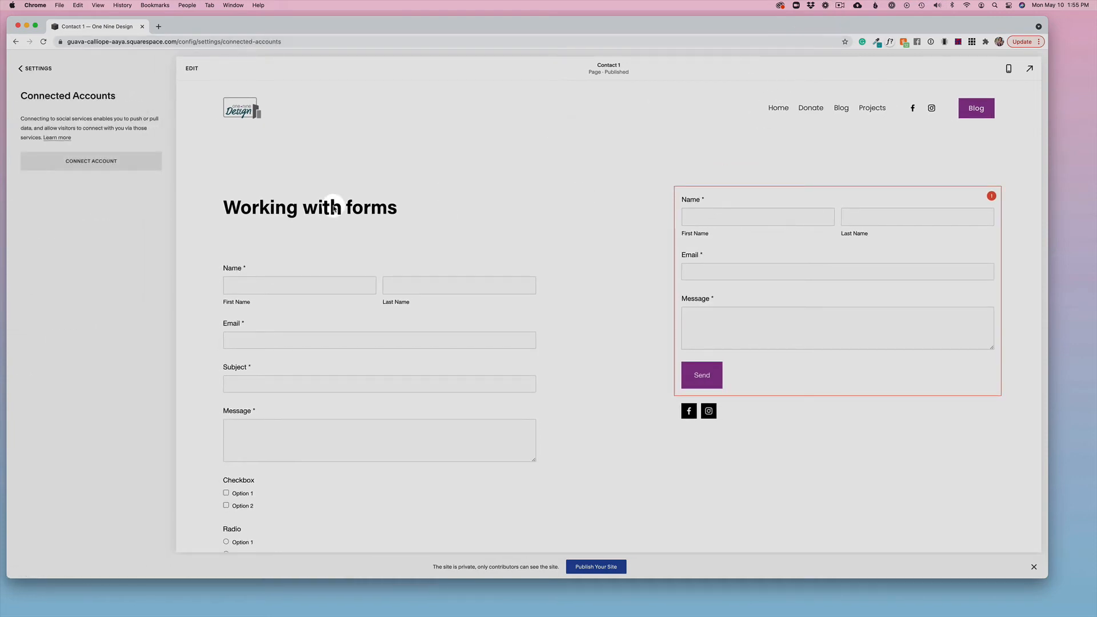
{"action": "left_click", "coordinate": [84, 162]}
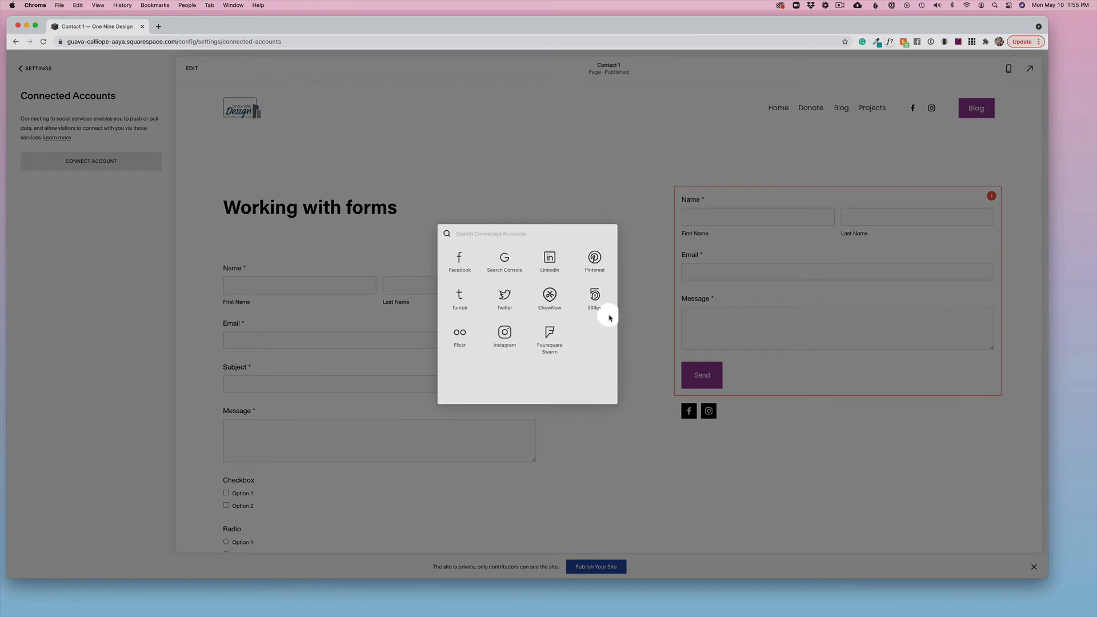
{"action": "left_click", "coordinate": [598, 261]}
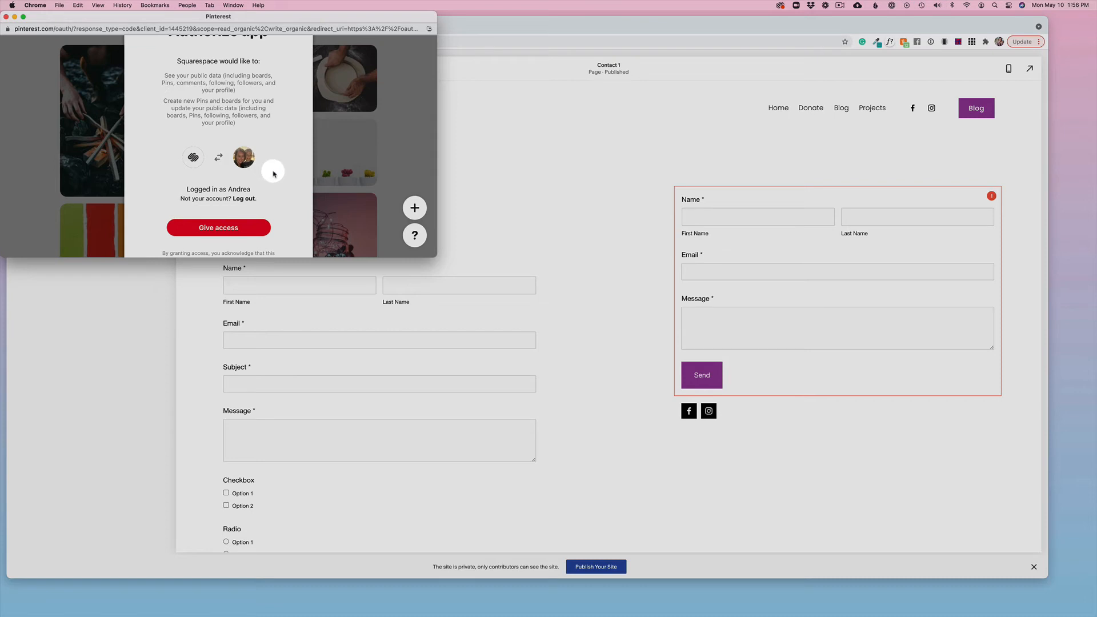
{"action": "scroll", "coordinate": [274, 195], "scroll_direction": "down", "scroll_amount": 1}
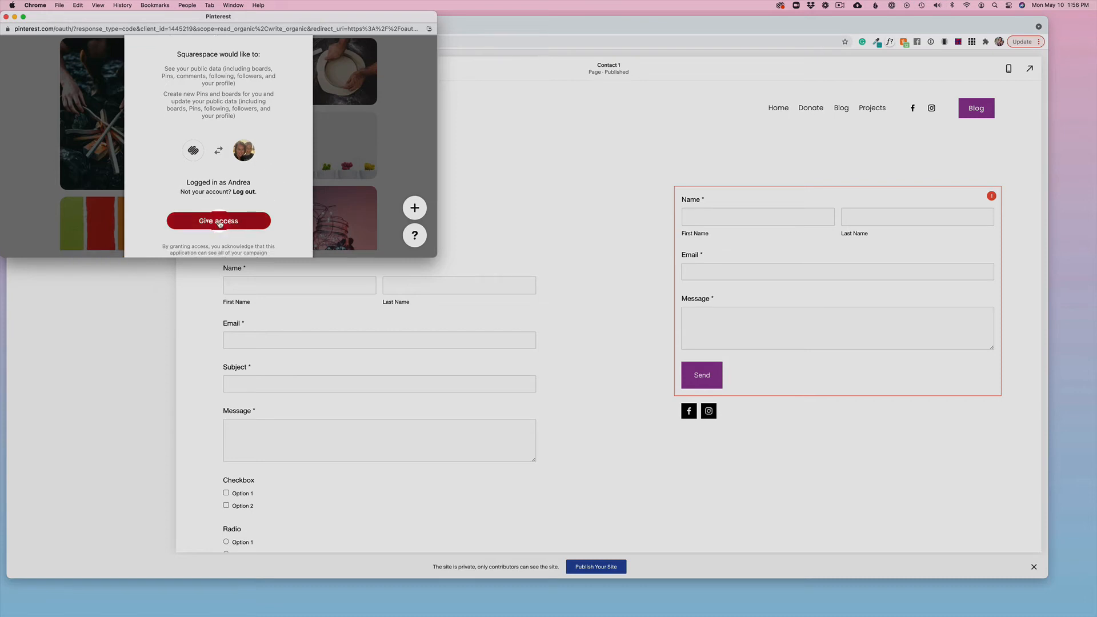
{"action": "left_click", "coordinate": [220, 224]}
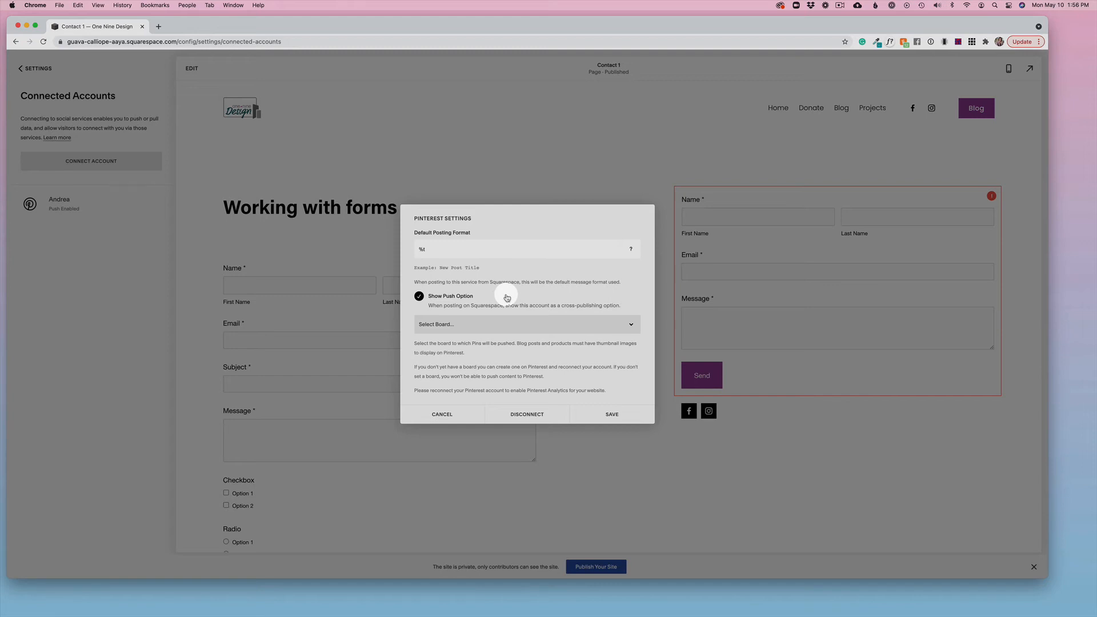
Step: Choose Small business resources as the board that receives Pins and save the Pinterest settings
{"action": "left_click", "coordinate": [466, 323]}
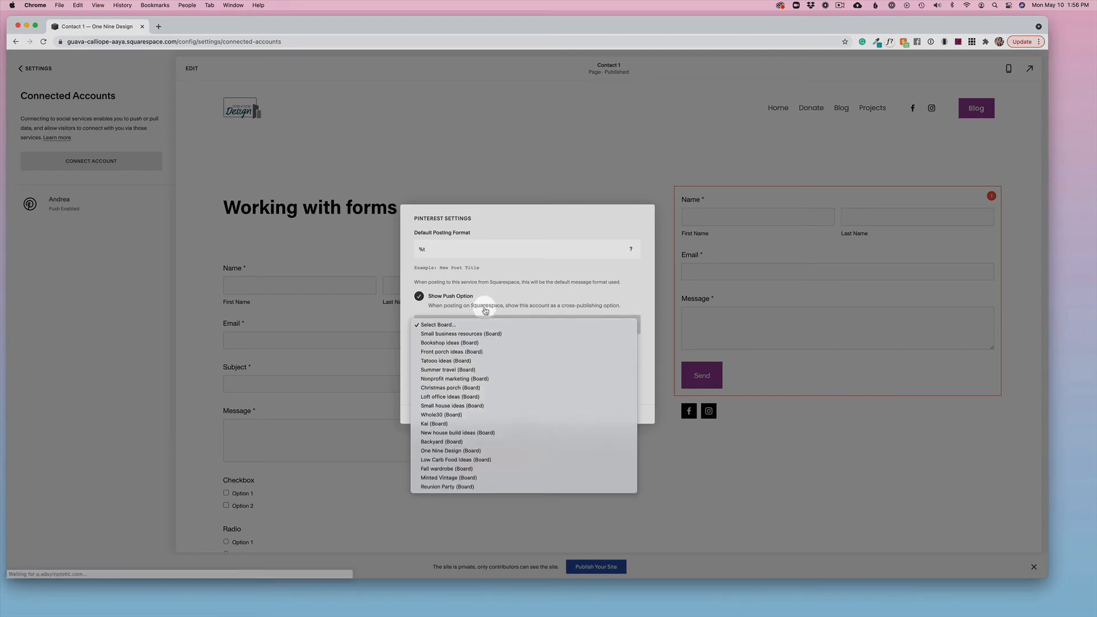
{"action": "left_click", "coordinate": [485, 310]}
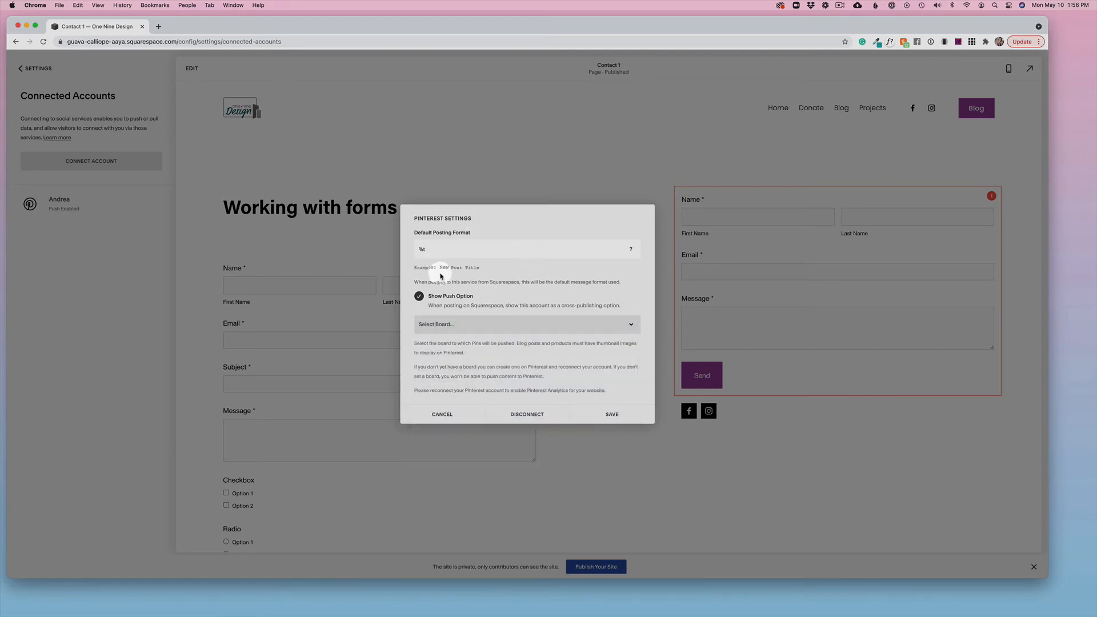
{"action": "left_click", "coordinate": [468, 324]}
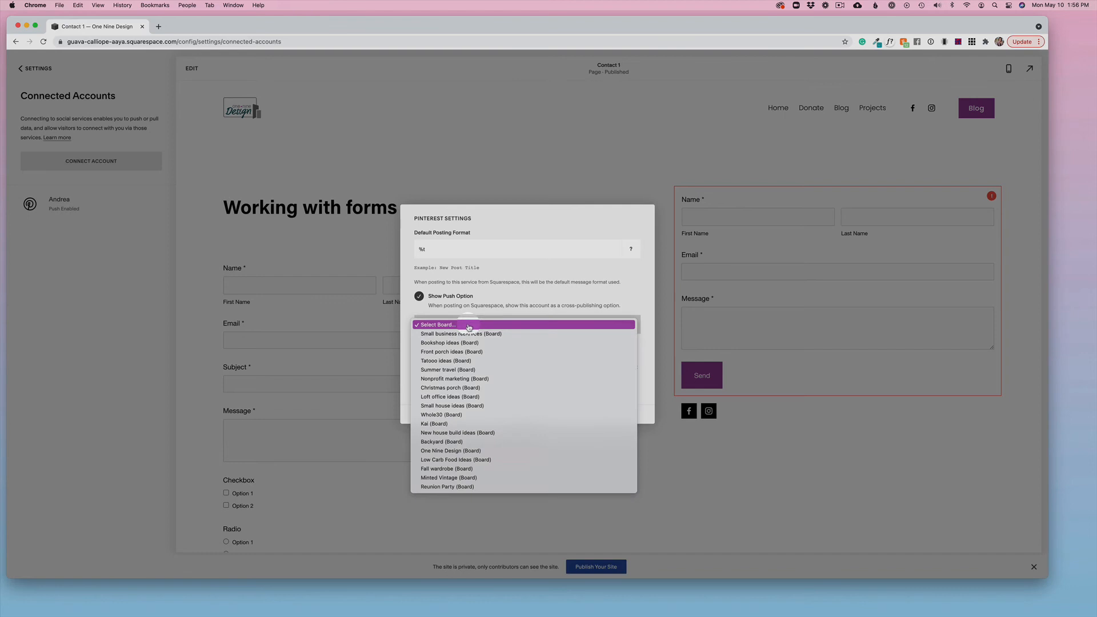
{"action": "left_click", "coordinate": [545, 310]}
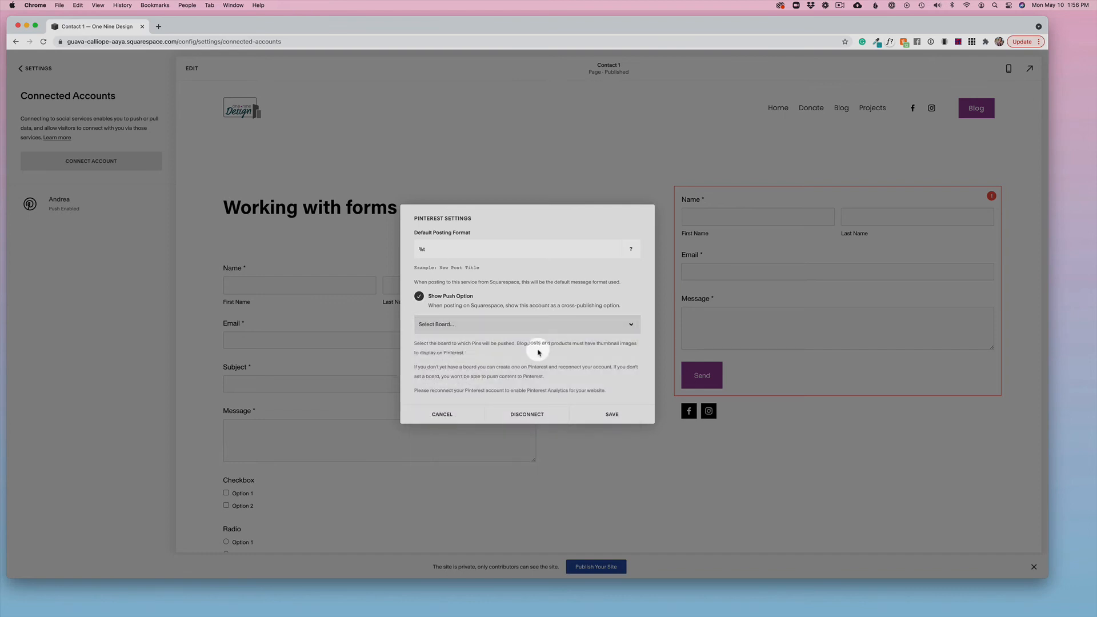
{"action": "left_click", "coordinate": [466, 322]}
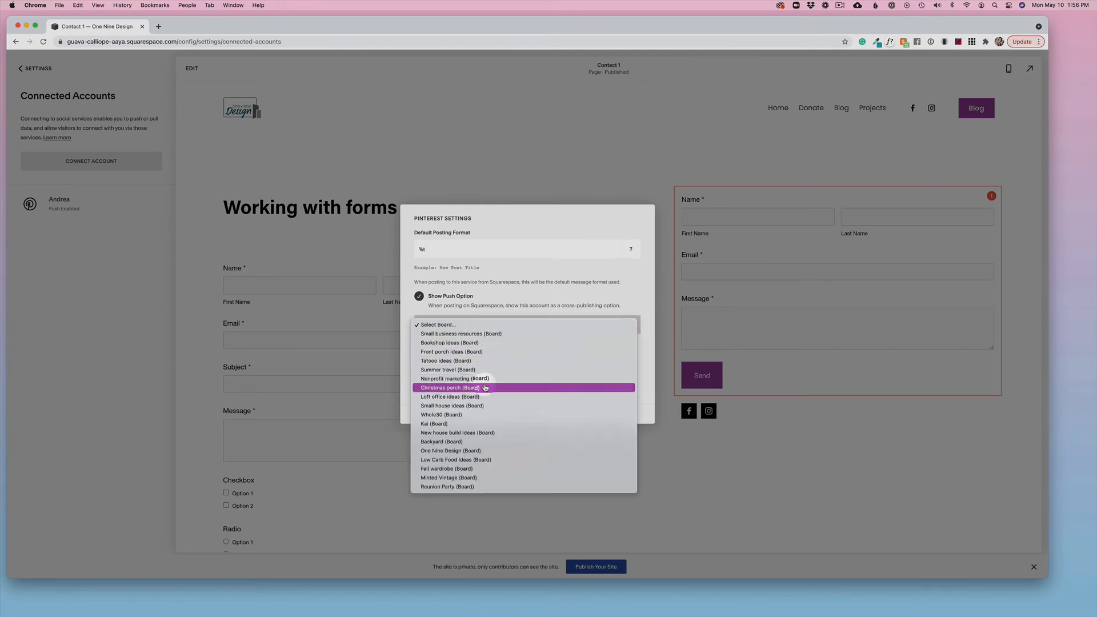
{"action": "left_click", "coordinate": [501, 336]}
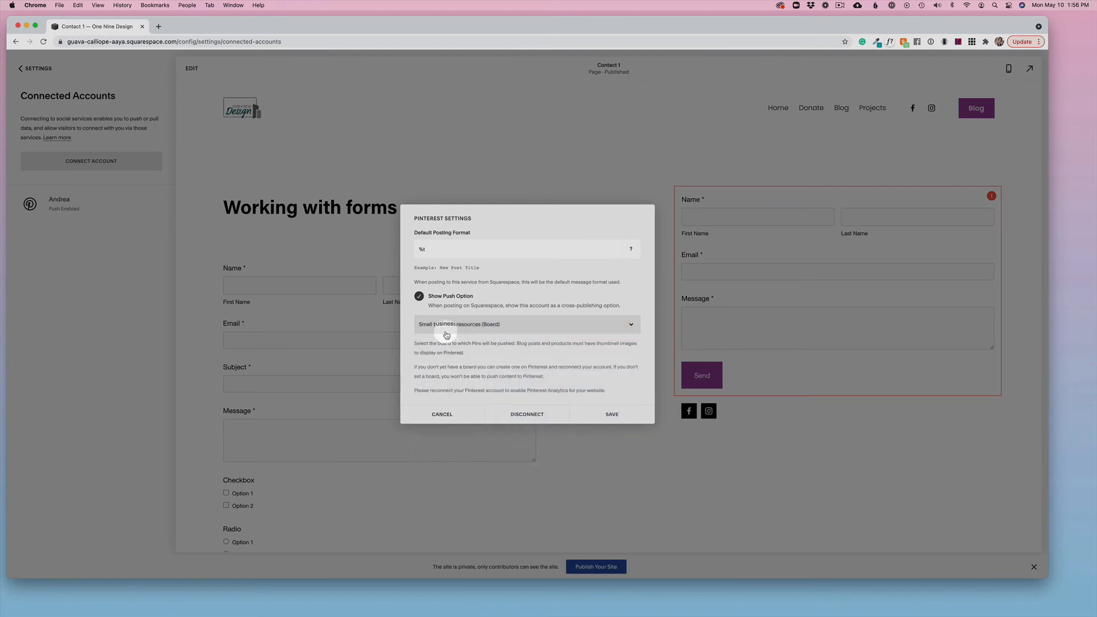
{"action": "left_click", "coordinate": [615, 413]}
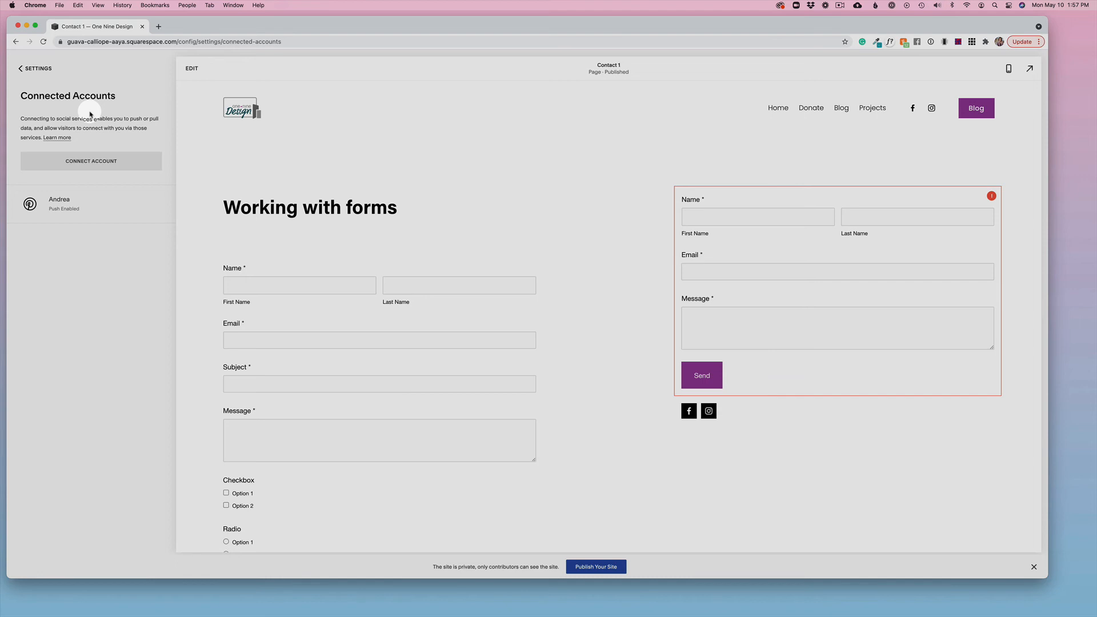
{"action": "left_click", "coordinate": [98, 161]}
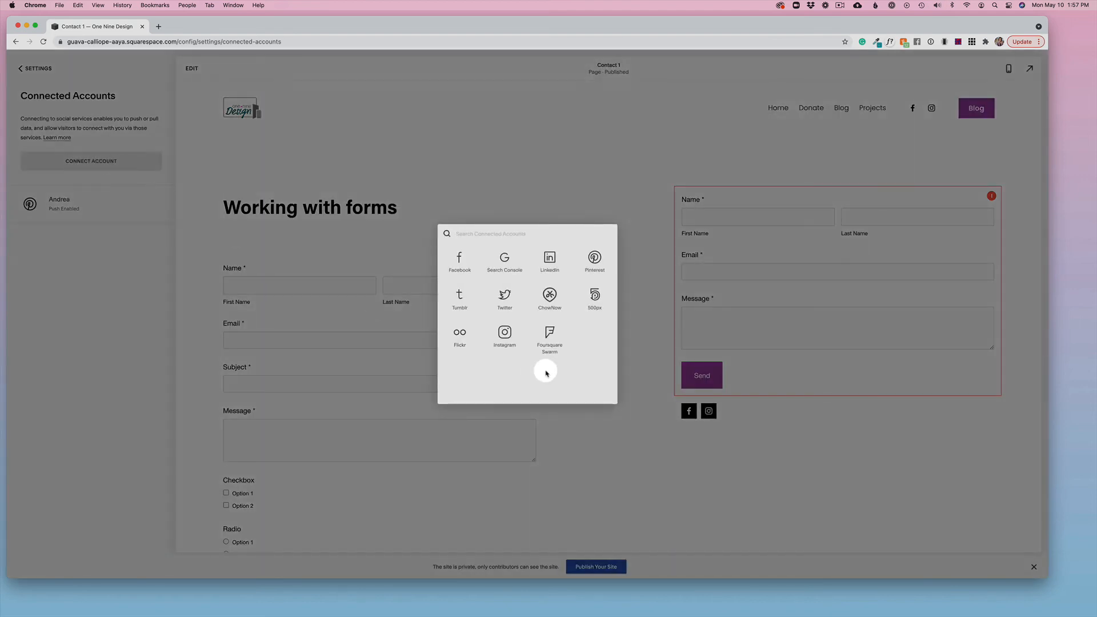
{"action": "left_click", "coordinate": [549, 260]}
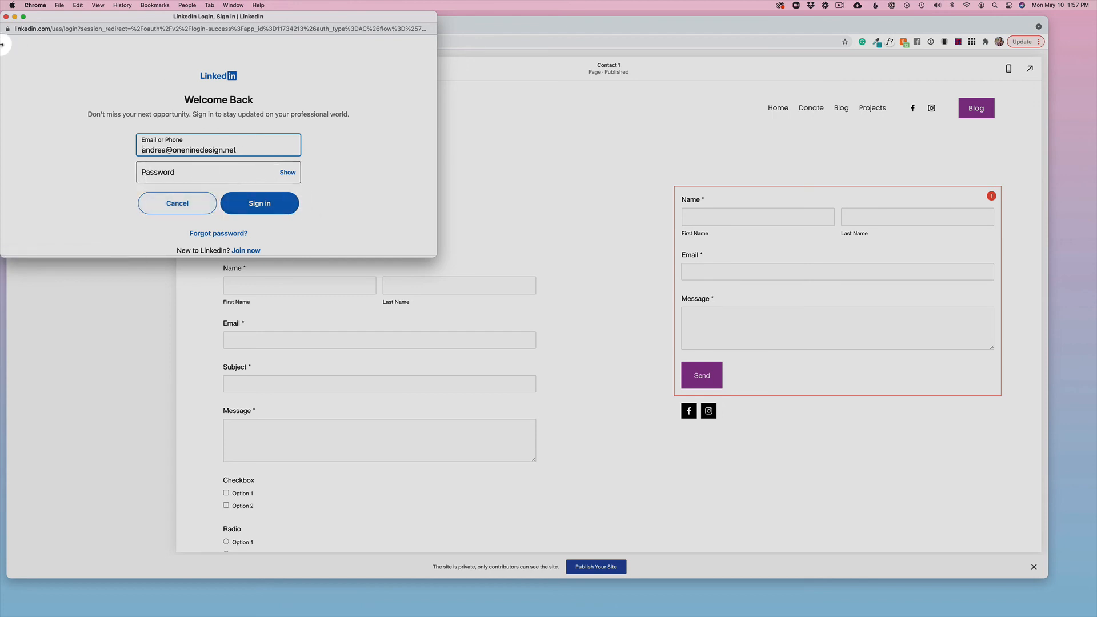
{"action": "left_click", "coordinate": [6, 17]}
Step: Review the connected Pinterest account's settings and close them
{"action": "left_click", "coordinate": [107, 198]}
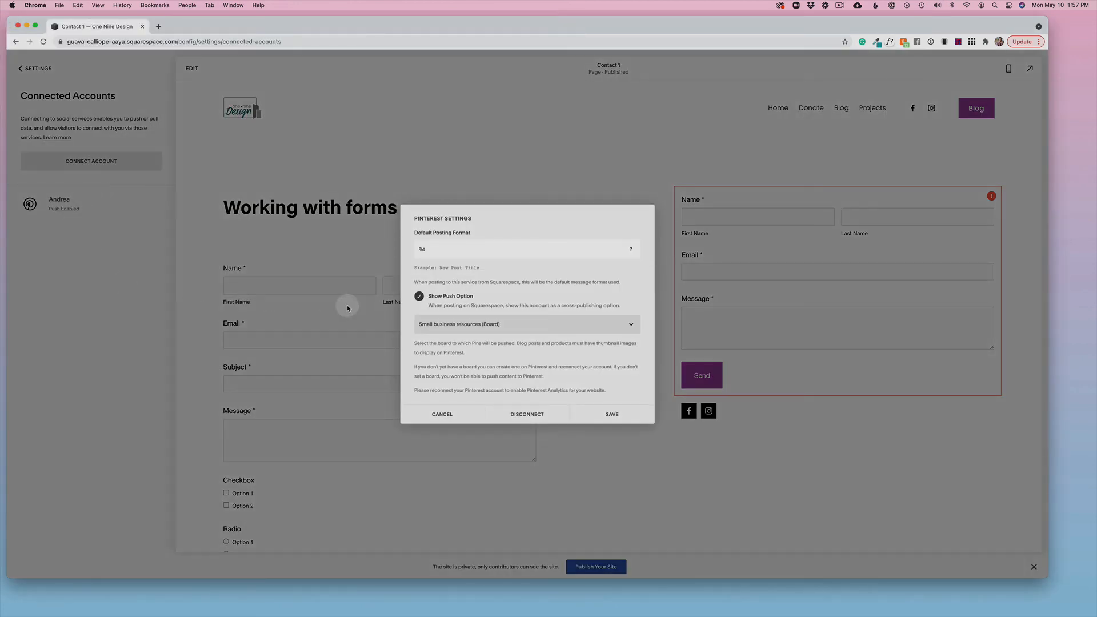
{"action": "left_click", "coordinate": [447, 415]}
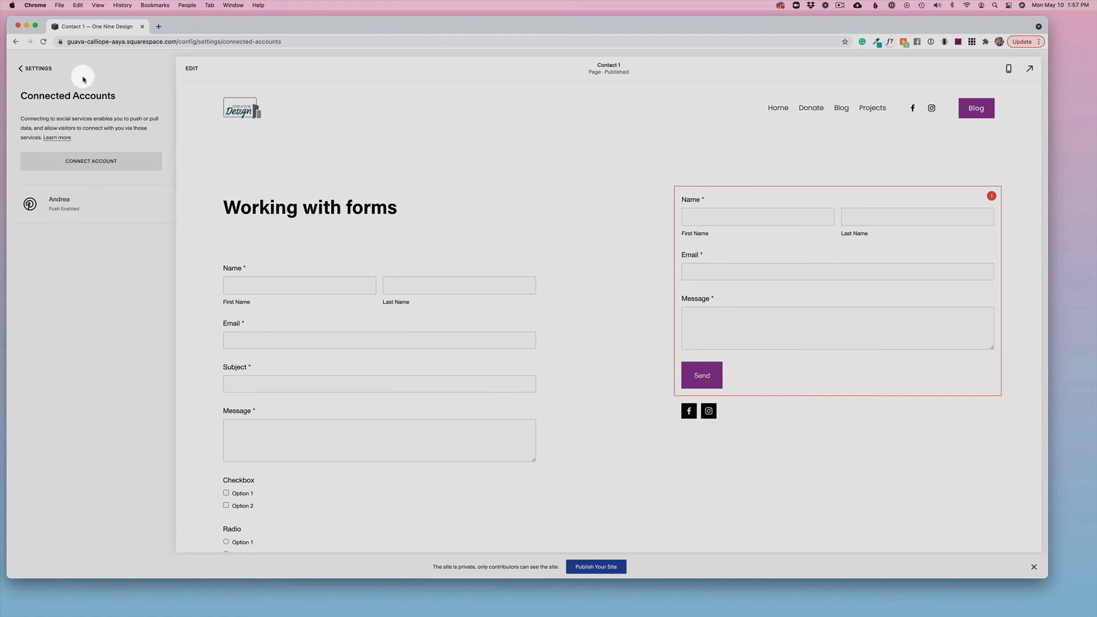
Step: Go to the site's Blog page and open Blog Post Four for editing
{"action": "left_click", "coordinate": [33, 69]}
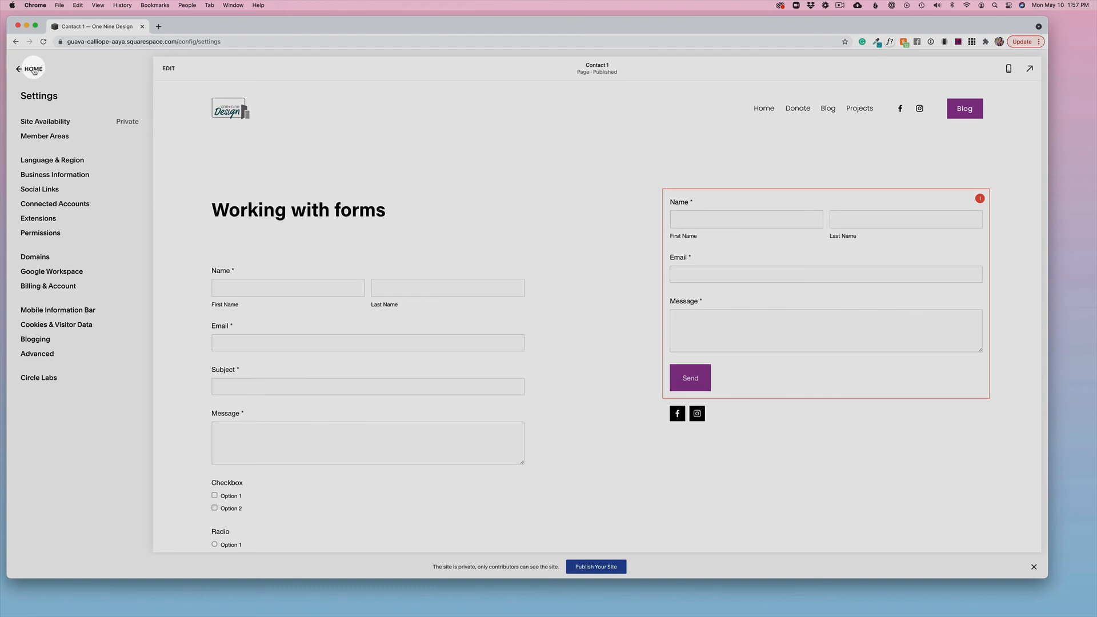
{"action": "left_click", "coordinate": [33, 69]}
{"action": "left_click", "coordinate": [31, 124]}
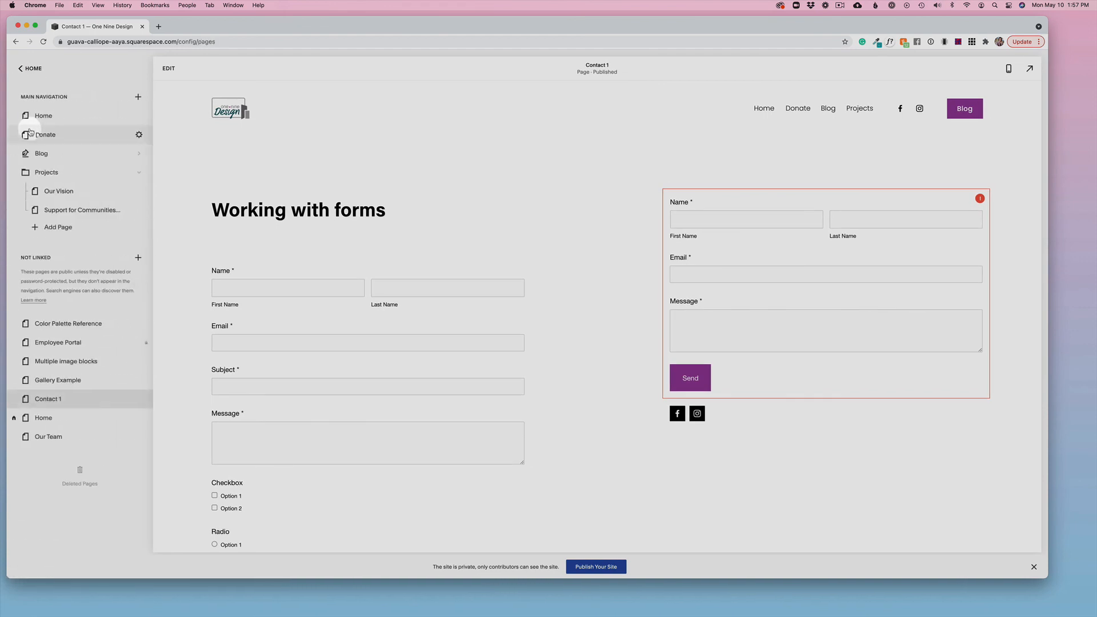
{"action": "left_click", "coordinate": [52, 158]}
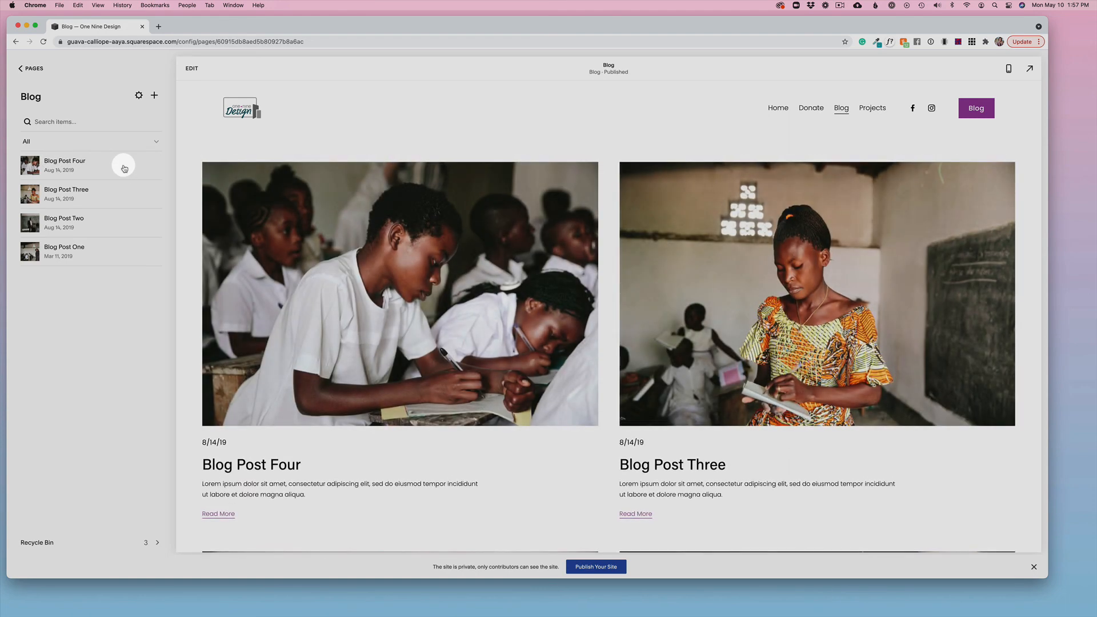
{"action": "left_click", "coordinate": [124, 168]}
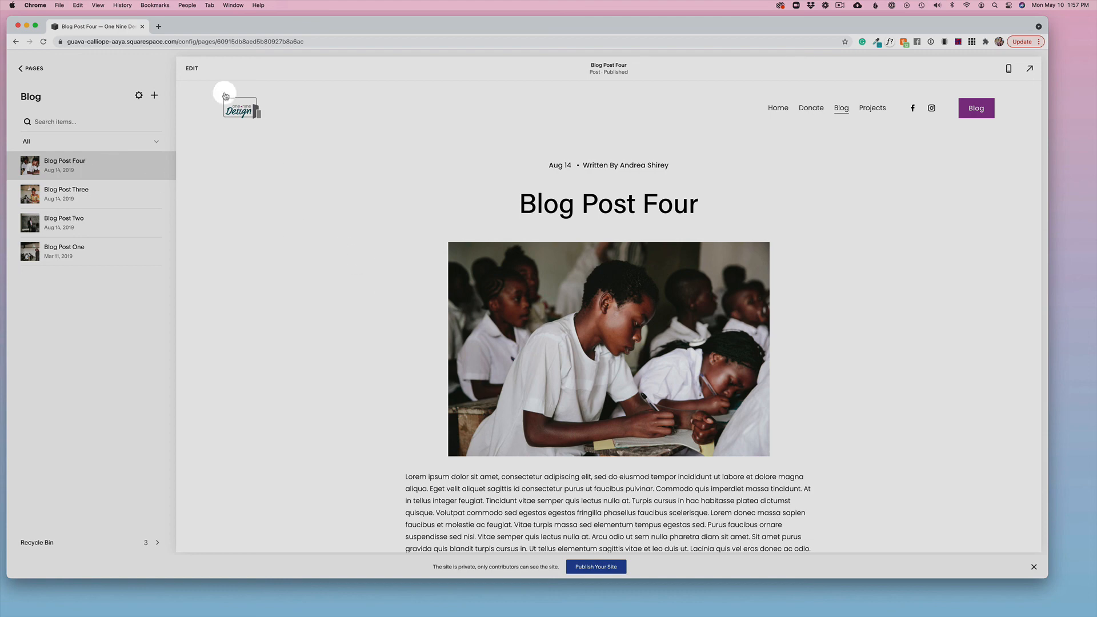
{"action": "left_click", "coordinate": [193, 69]}
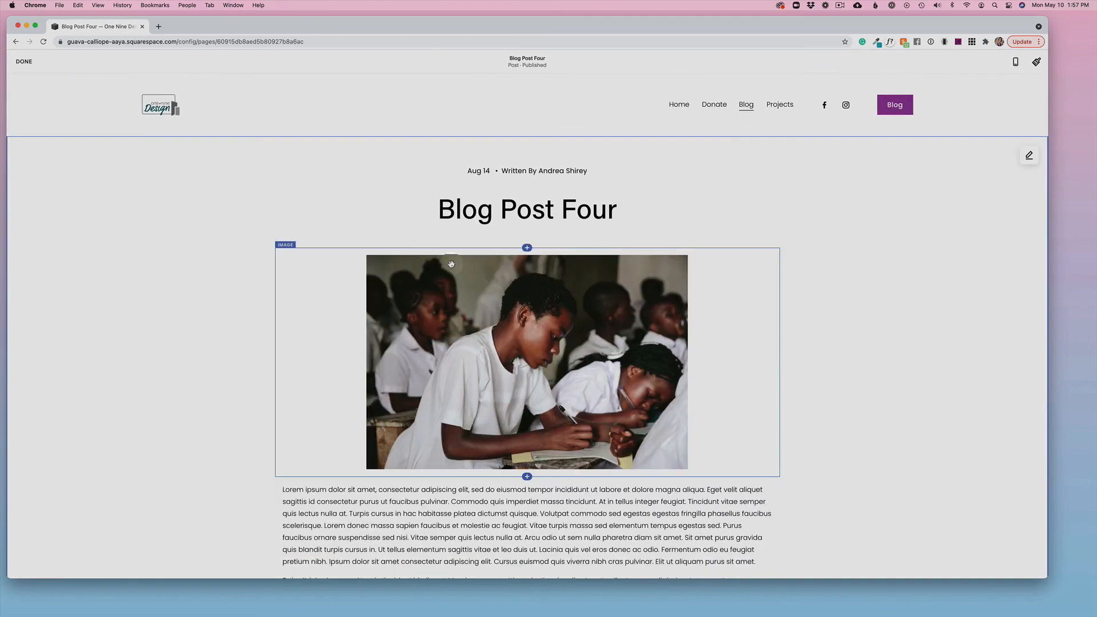
Step: Try the Push to Pinterest option in the post's share settings, switch it back off, and save the post settings
{"action": "left_click", "coordinate": [474, 172]}
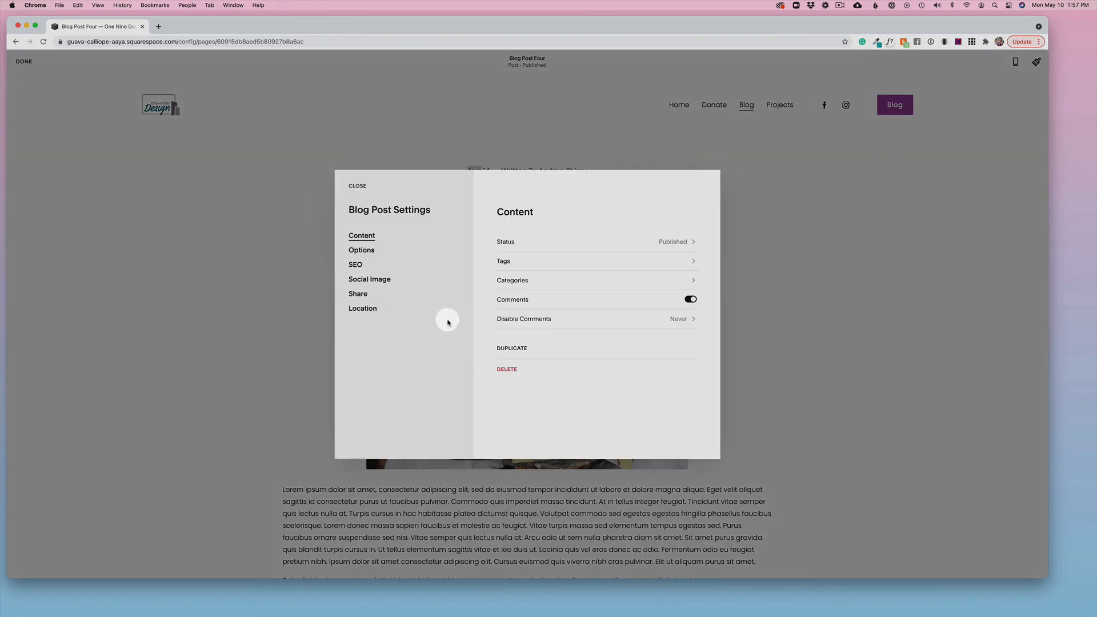
{"action": "left_click", "coordinate": [357, 295]}
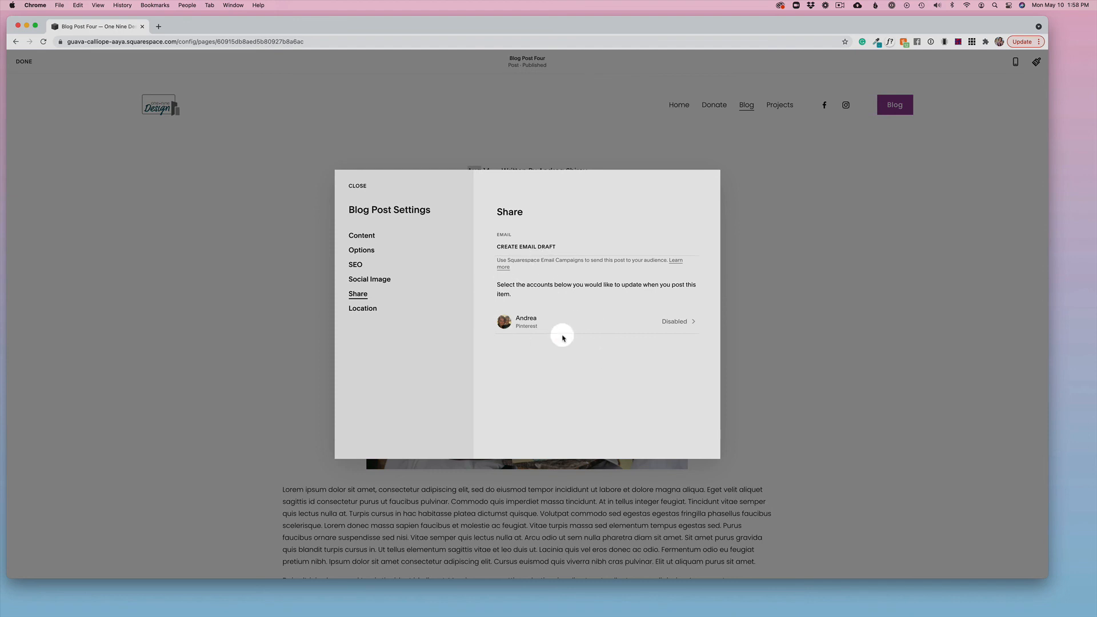
{"action": "left_click", "coordinate": [523, 325]}
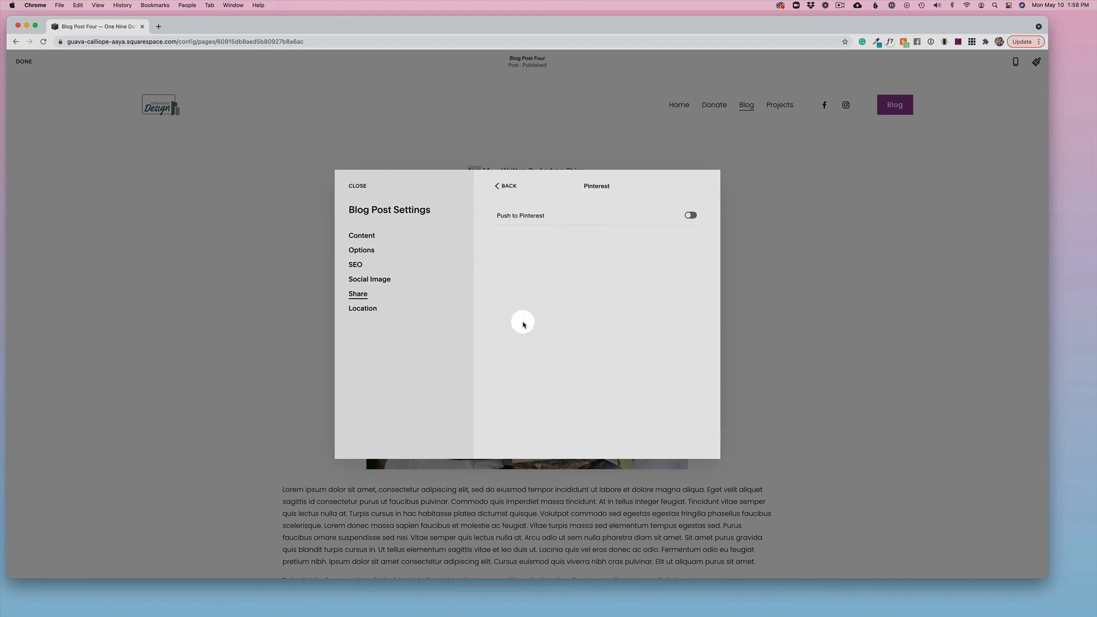
{"action": "left_click", "coordinate": [690, 214]}
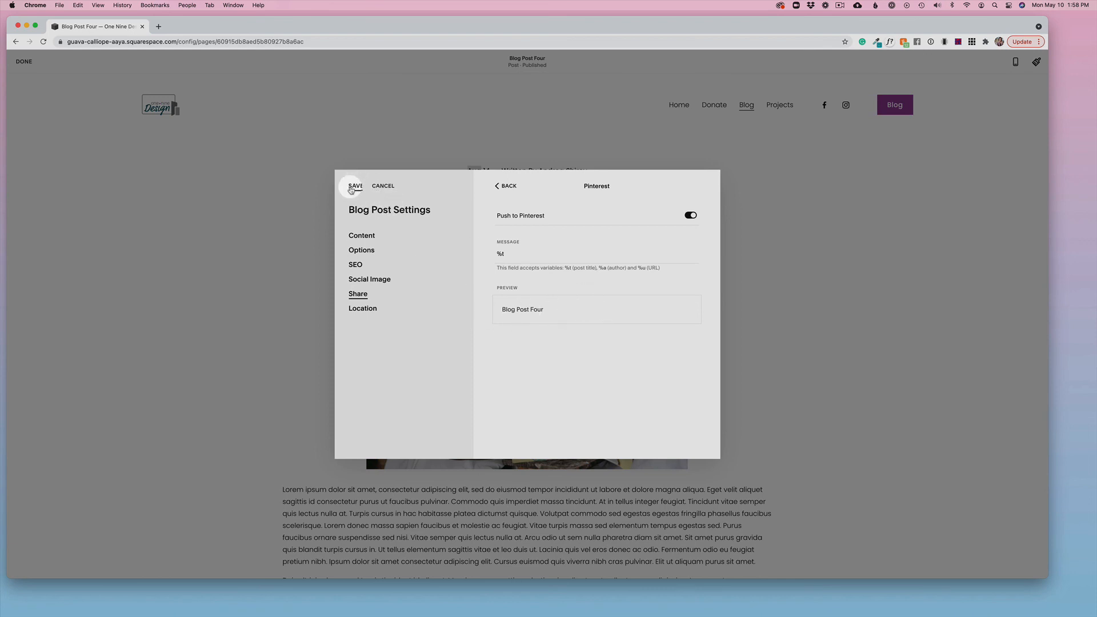
{"action": "left_click", "coordinate": [692, 216]}
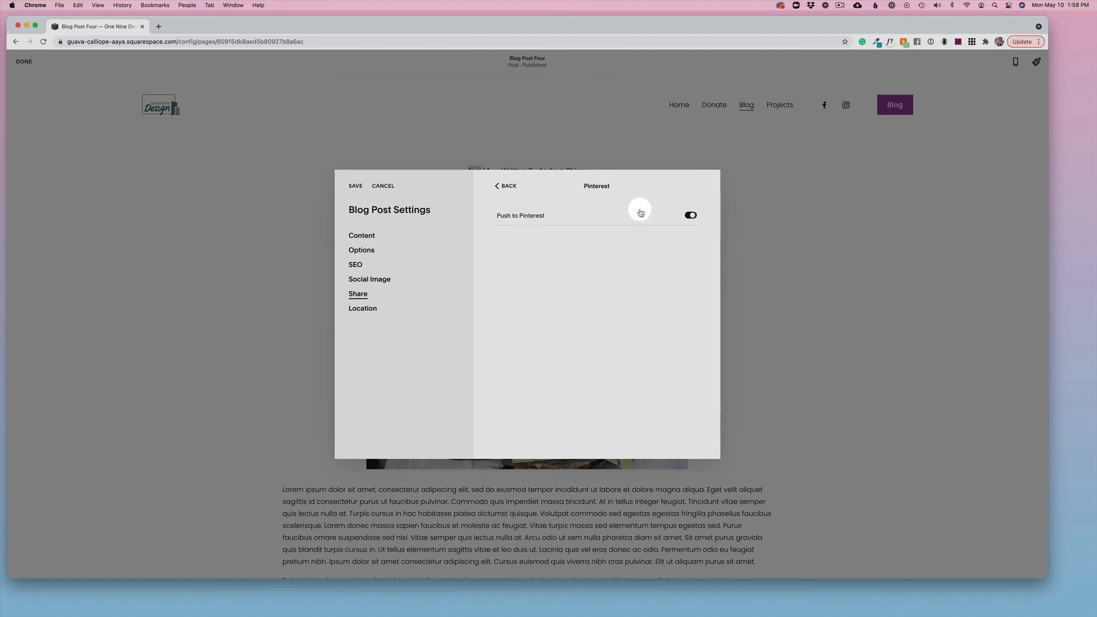
{"action": "left_click", "coordinate": [508, 186]}
{"action": "left_click", "coordinate": [356, 186]}
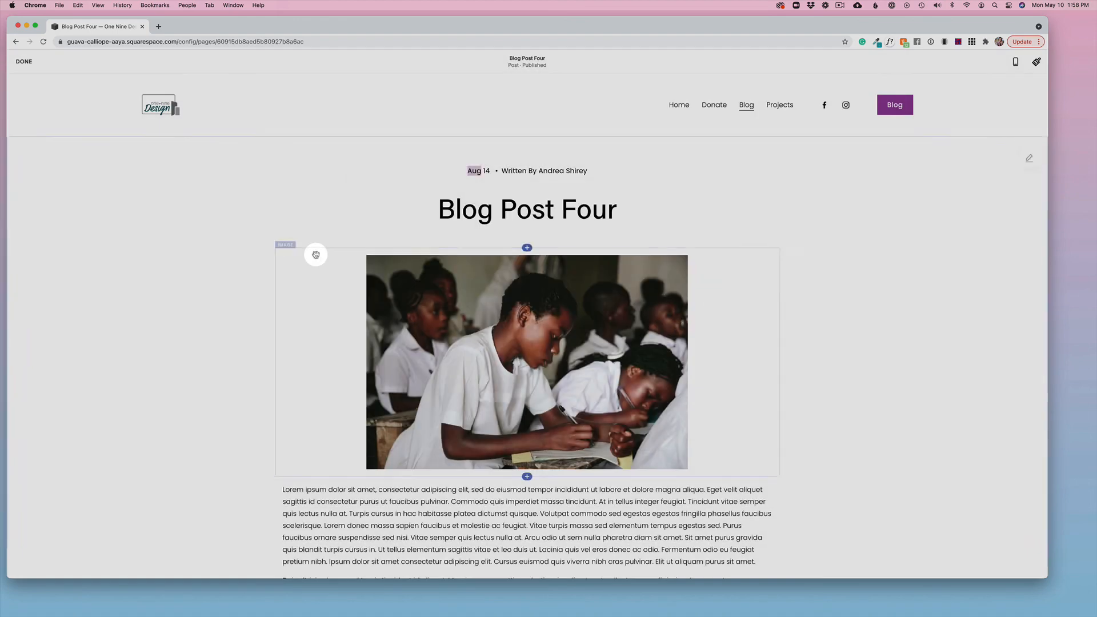